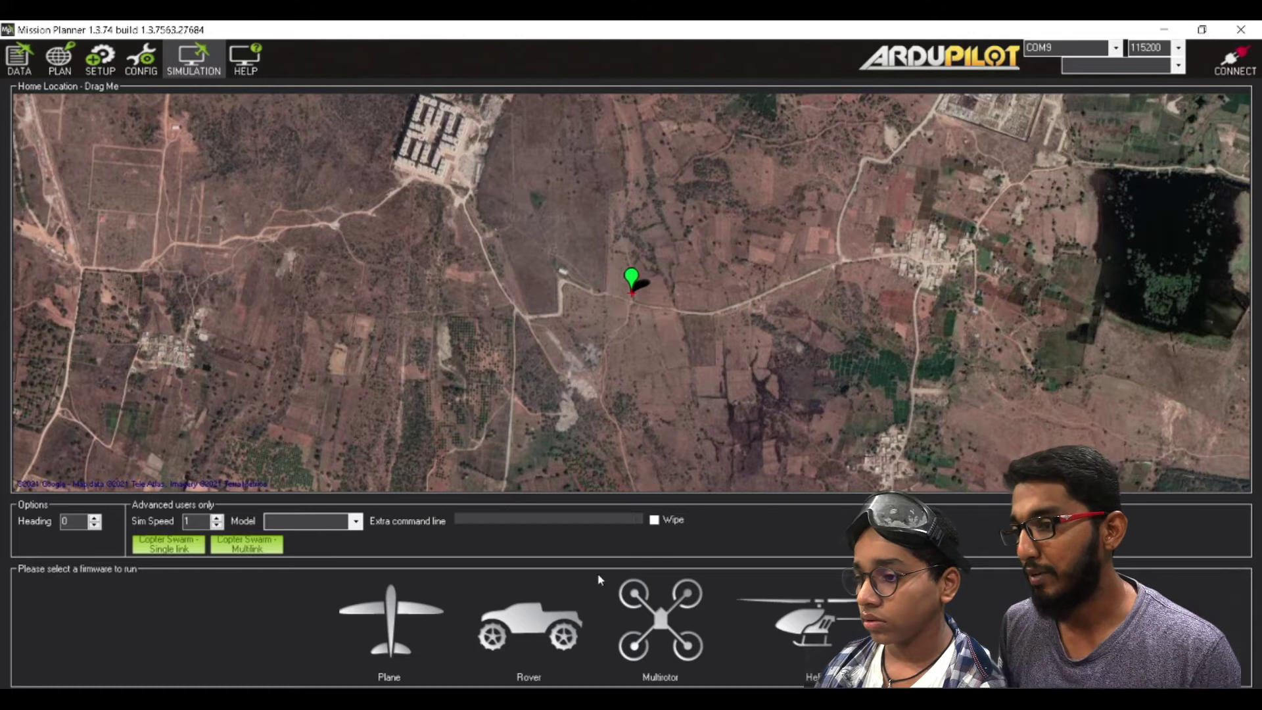
Try to run the Plane firmware simulation and decline to report the error.
left_click(402, 614)
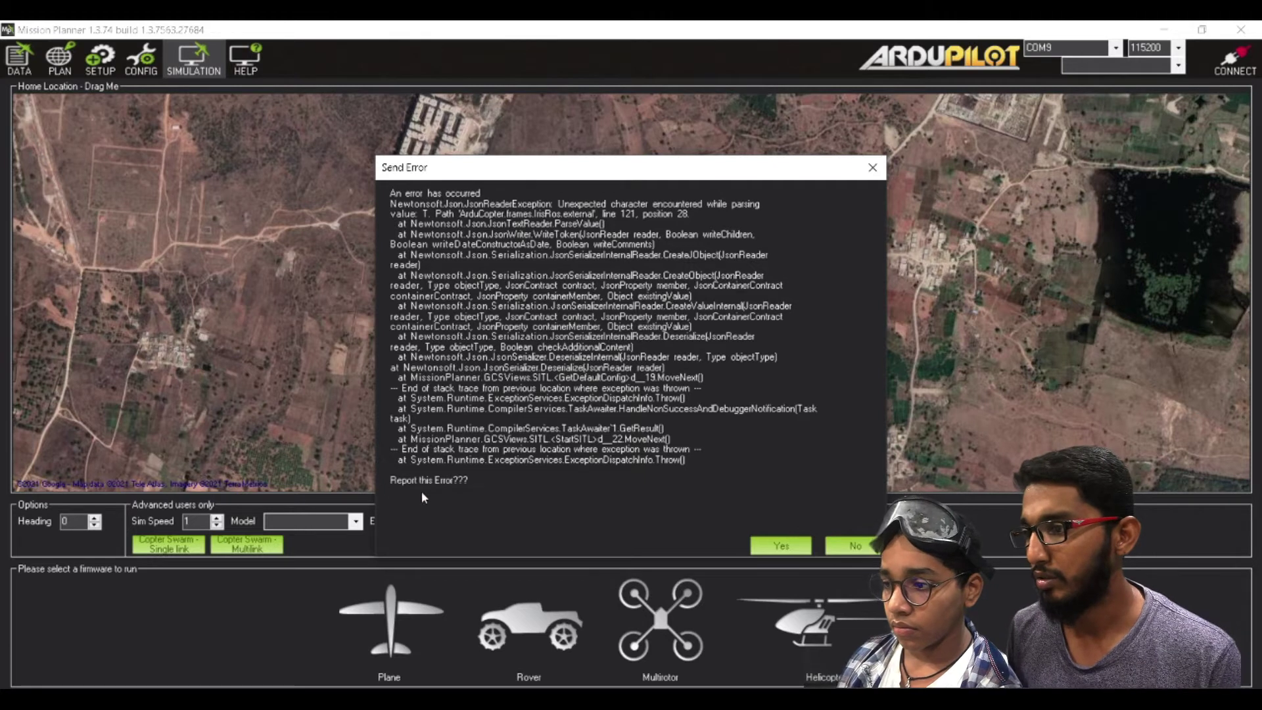
left_click(855, 547)
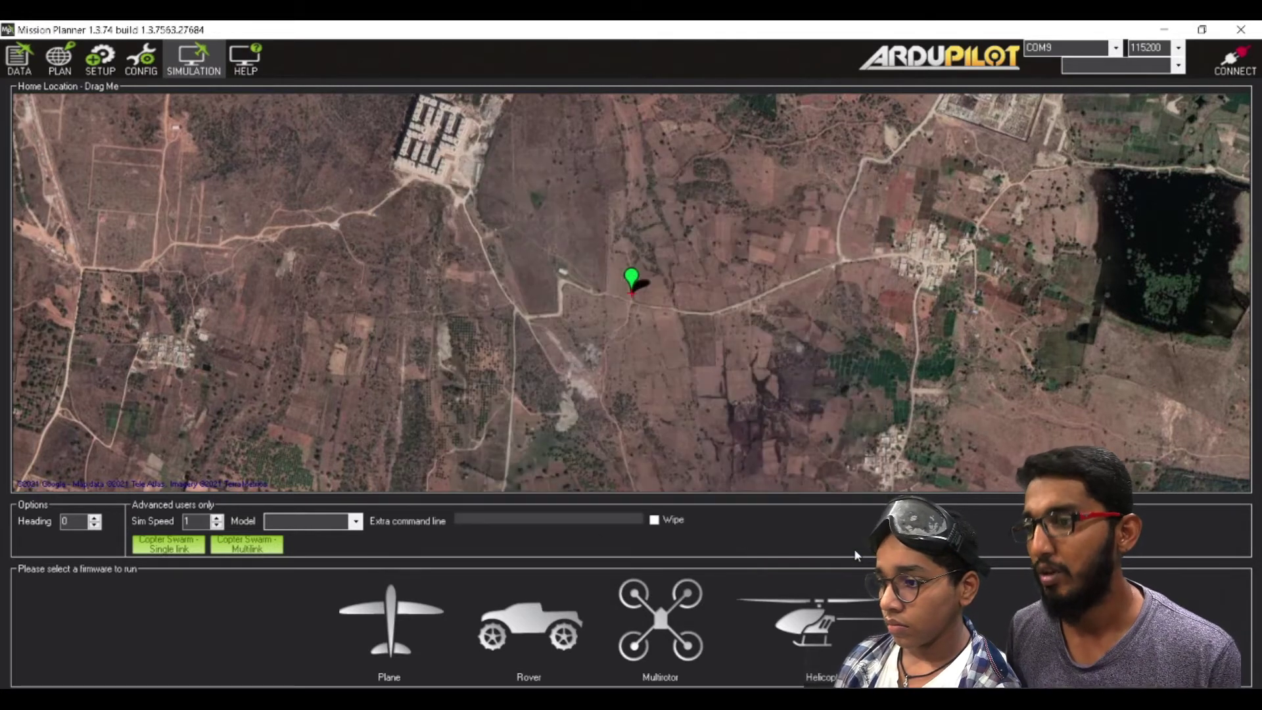
Look through the program's help page and check for BETA updates.
left_click(242, 63)
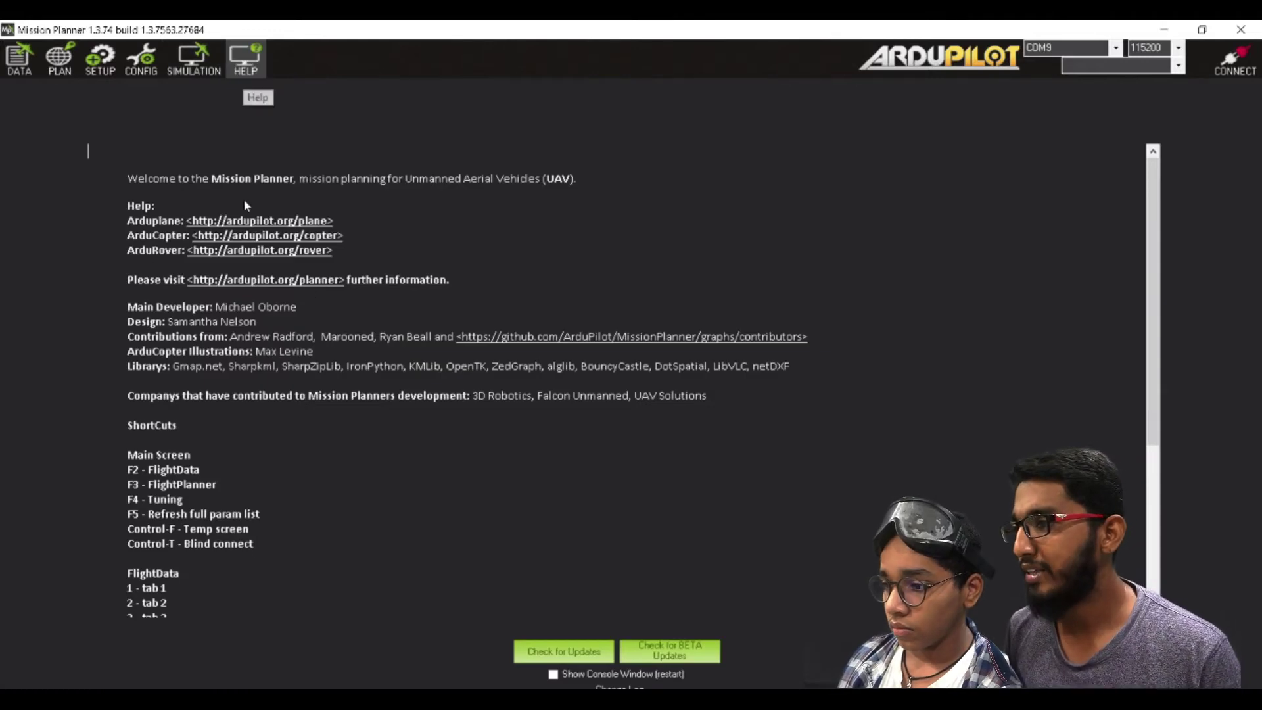
scroll(245, 526, "down", 6)
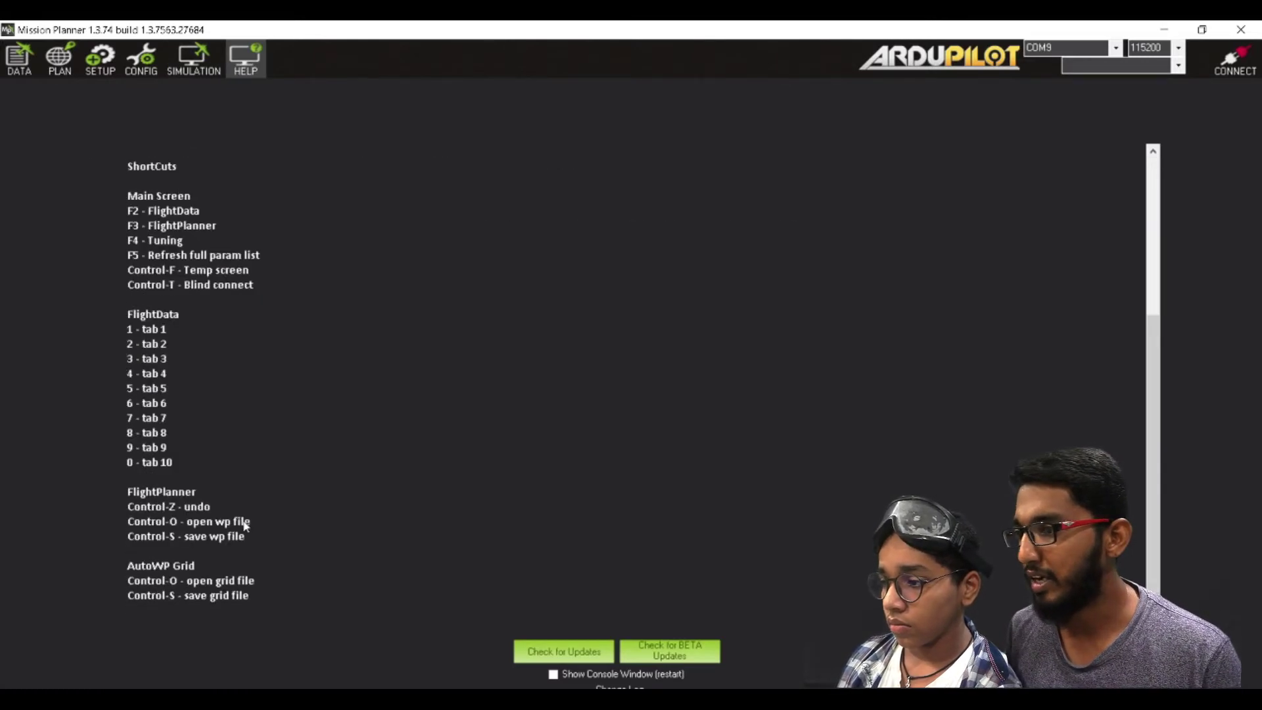
scroll(245, 526, "up", 6)
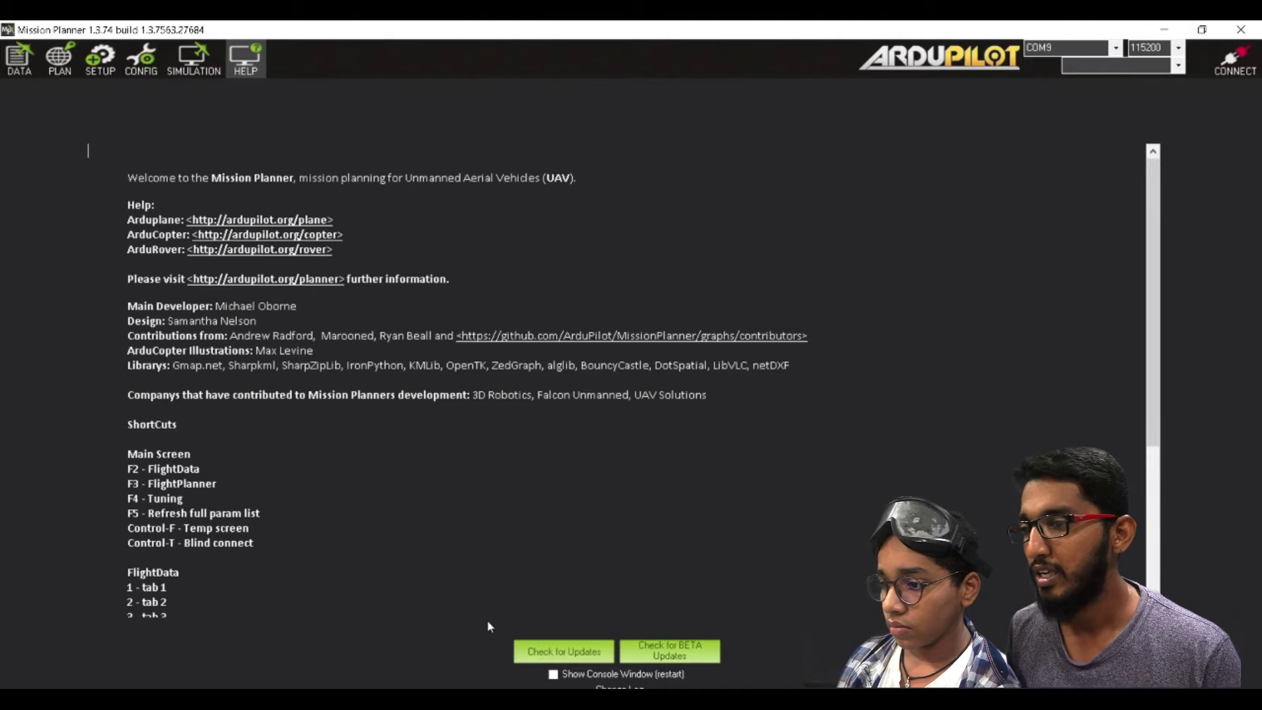
left_click(693, 656)
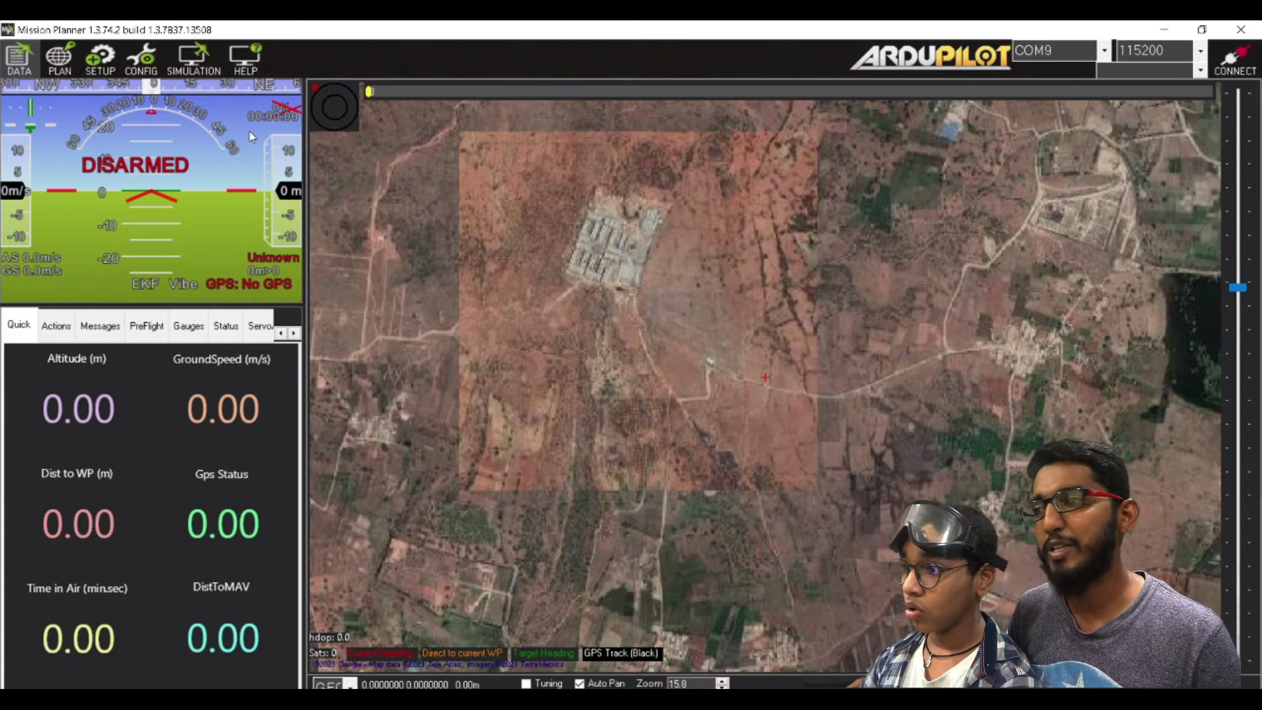
Start the Multirotor firmware simulation and allow arducopter.exe to communicate on public networks through the firewall.
left_click(190, 58)
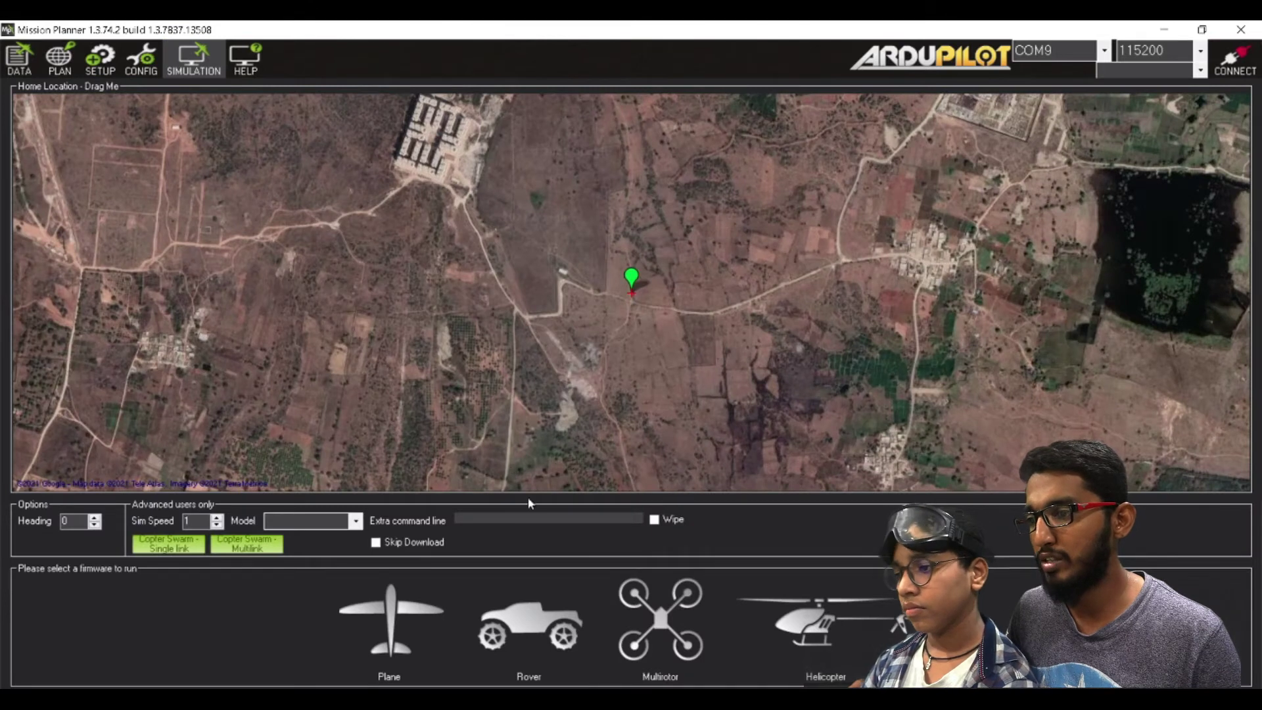
left_click(663, 621)
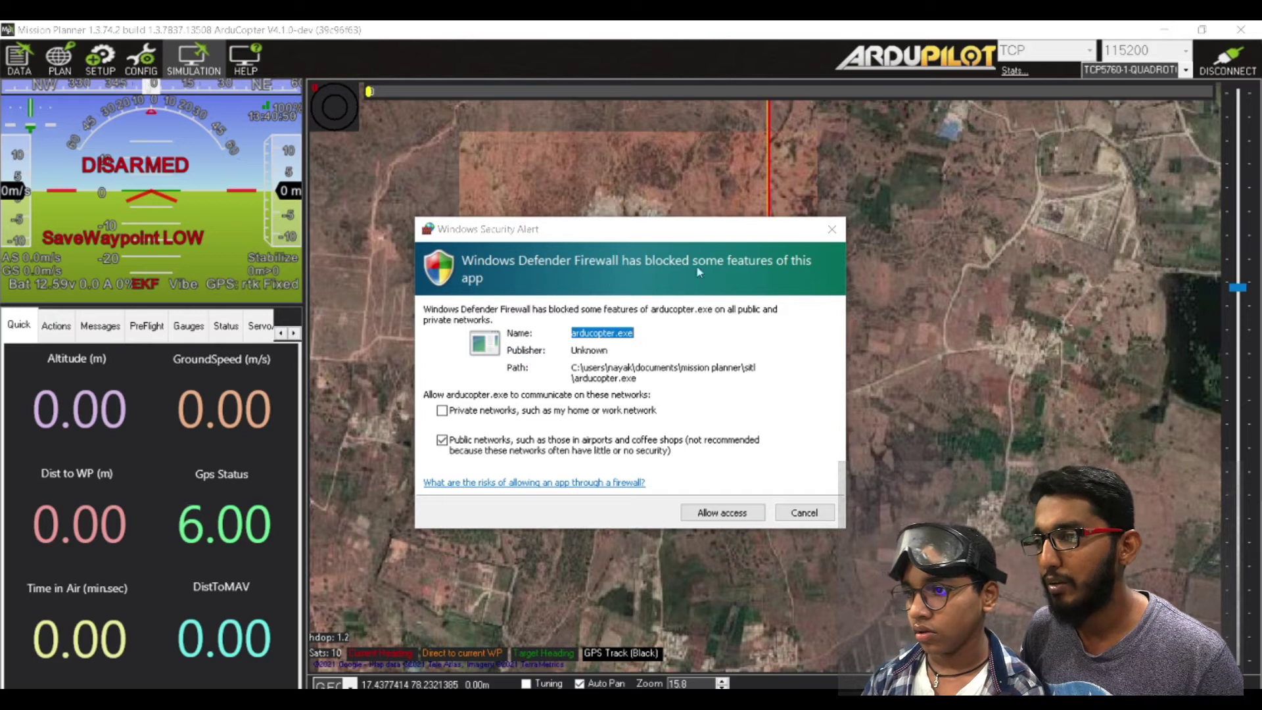
left_click(724, 514)
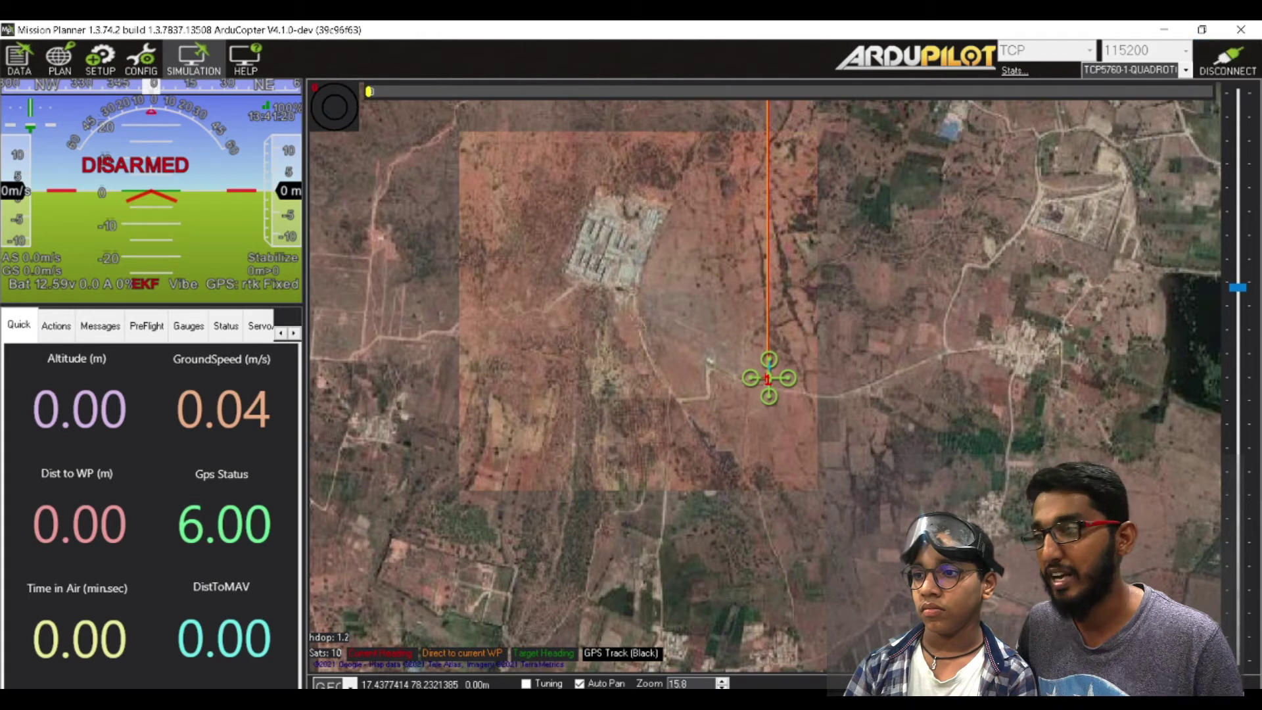
scroll(775, 463, "up", 1)
scroll(795, 429, "up", 2)
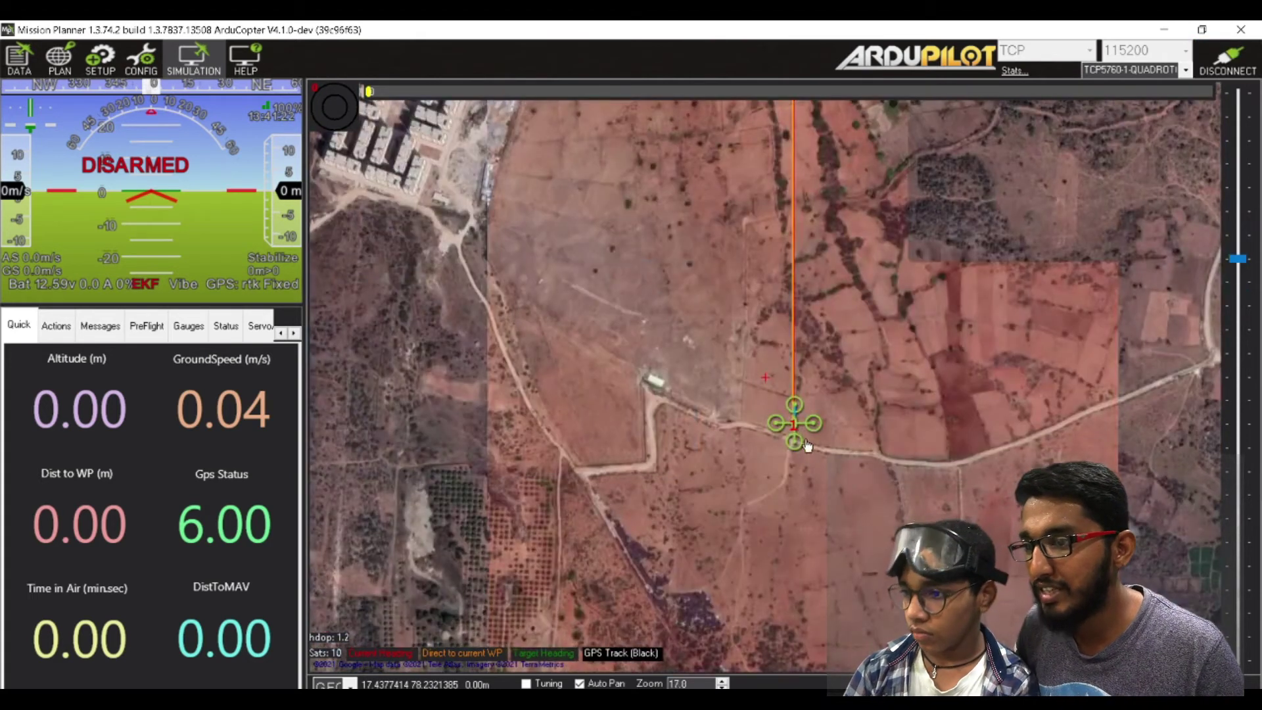
scroll(798, 429, "up", 1)
scroll(706, 481, "down", 2)
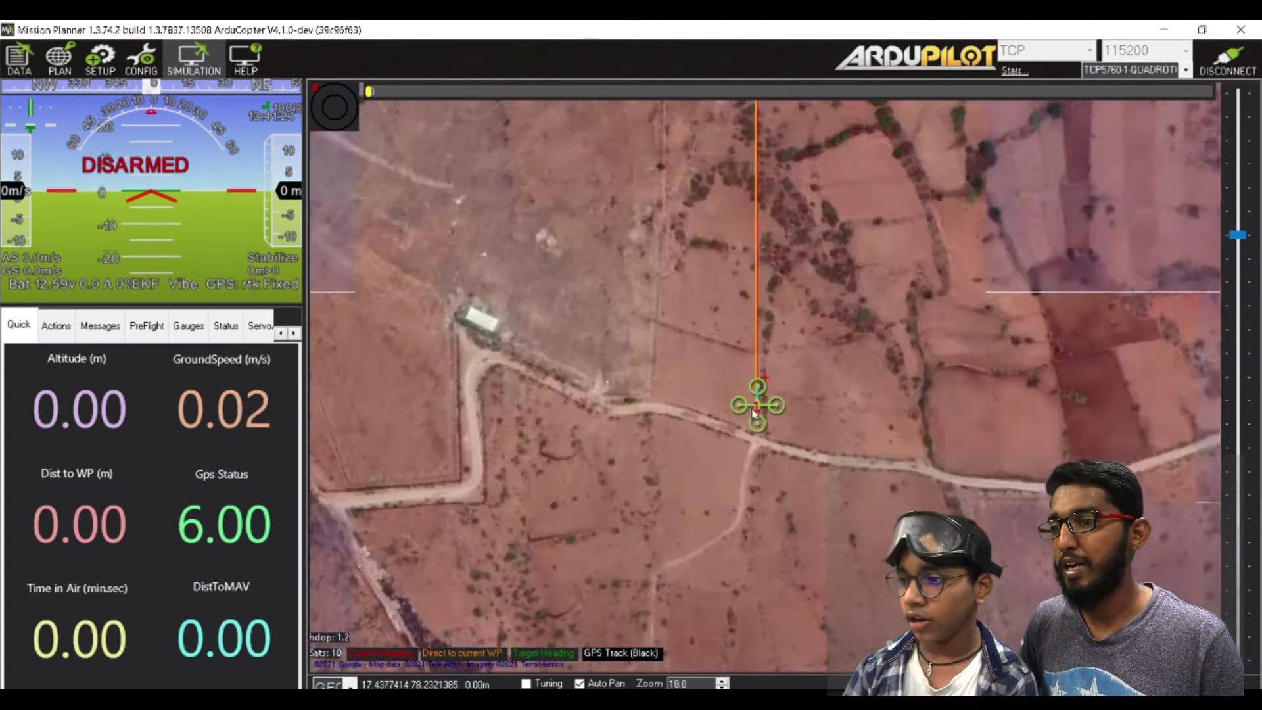
scroll(763, 497, "down", 1)
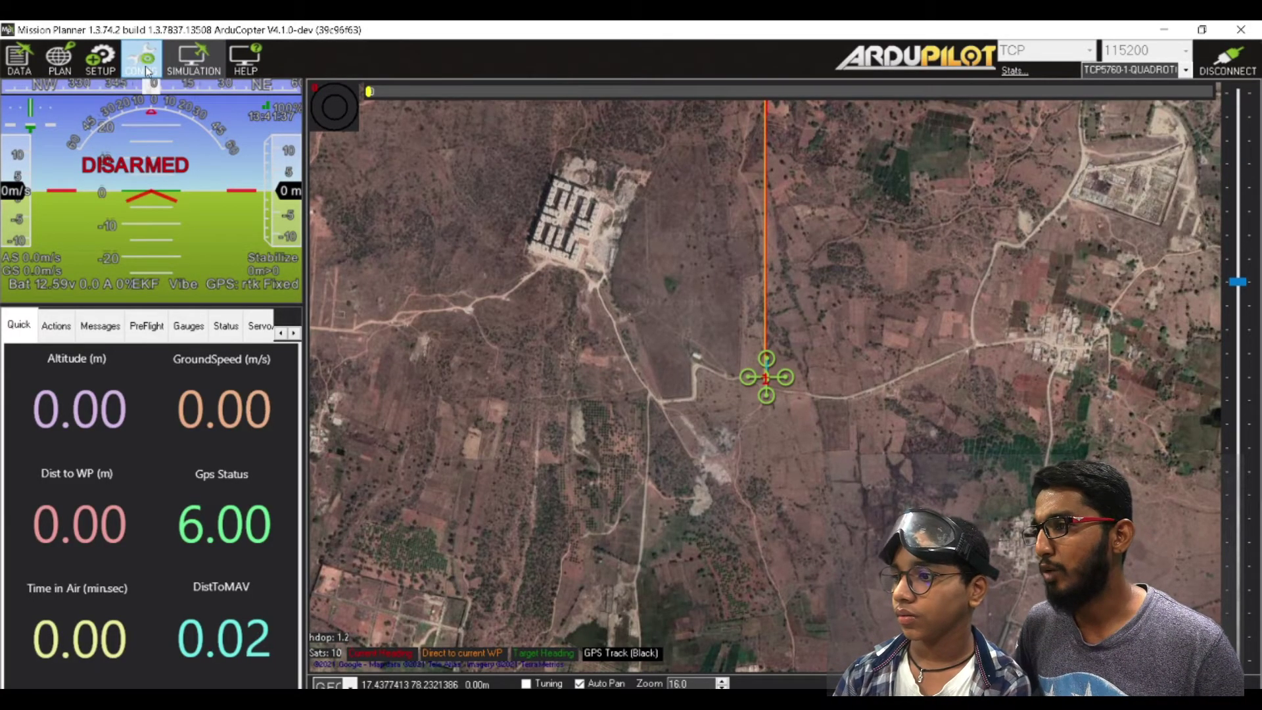
In the flight plan, place the first mission point just southeast of home and set its command to TAKEOFF with altitude 100.
left_click(61, 63)
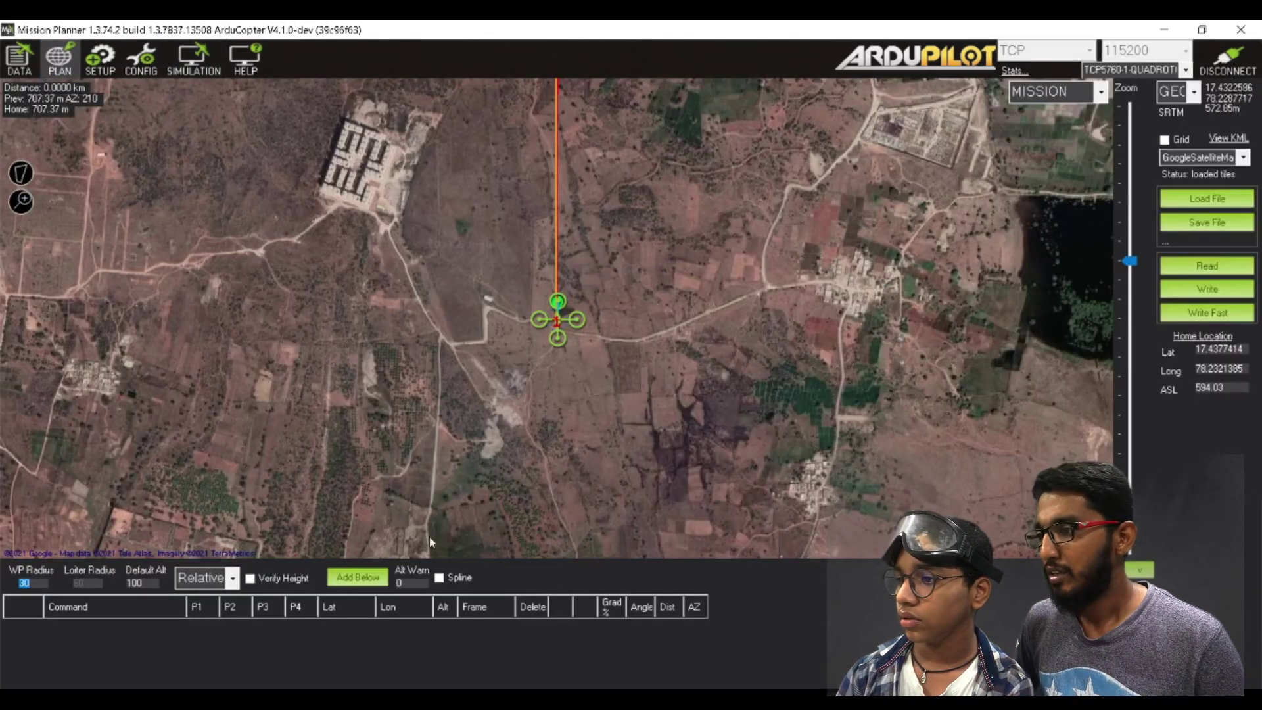
left_click(595, 341)
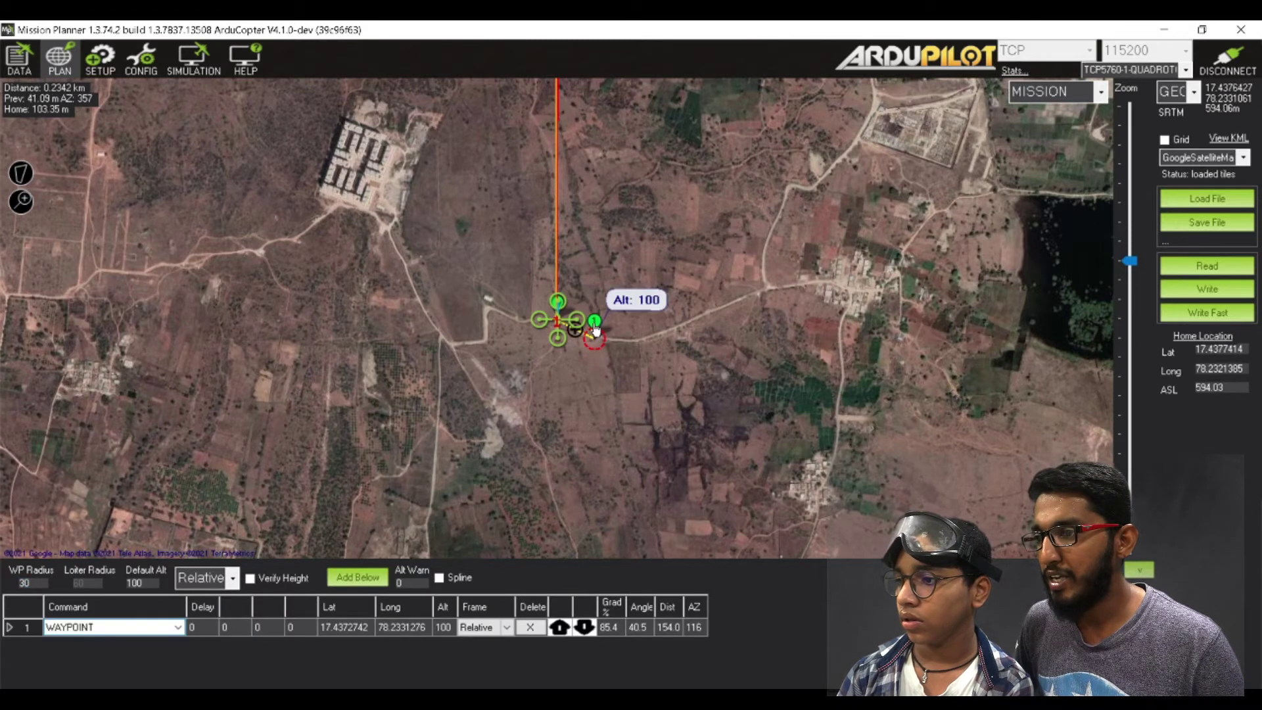
left_click(177, 627)
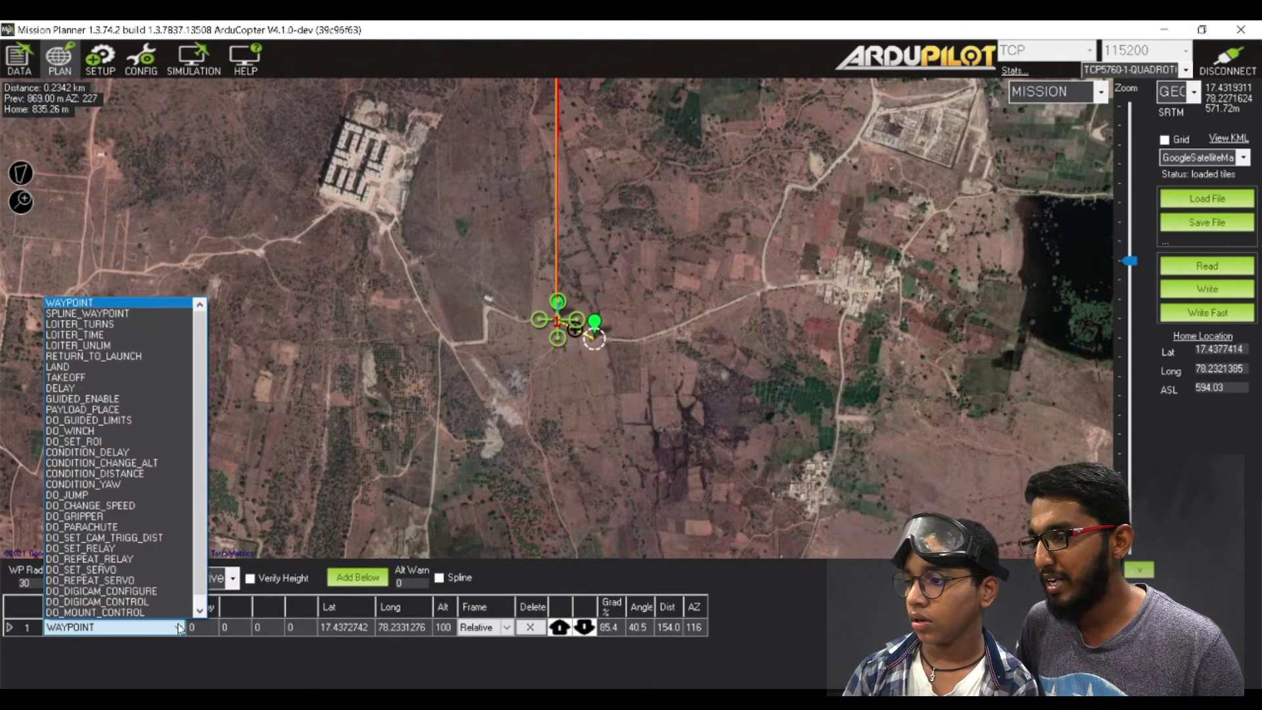
left_click(110, 379)
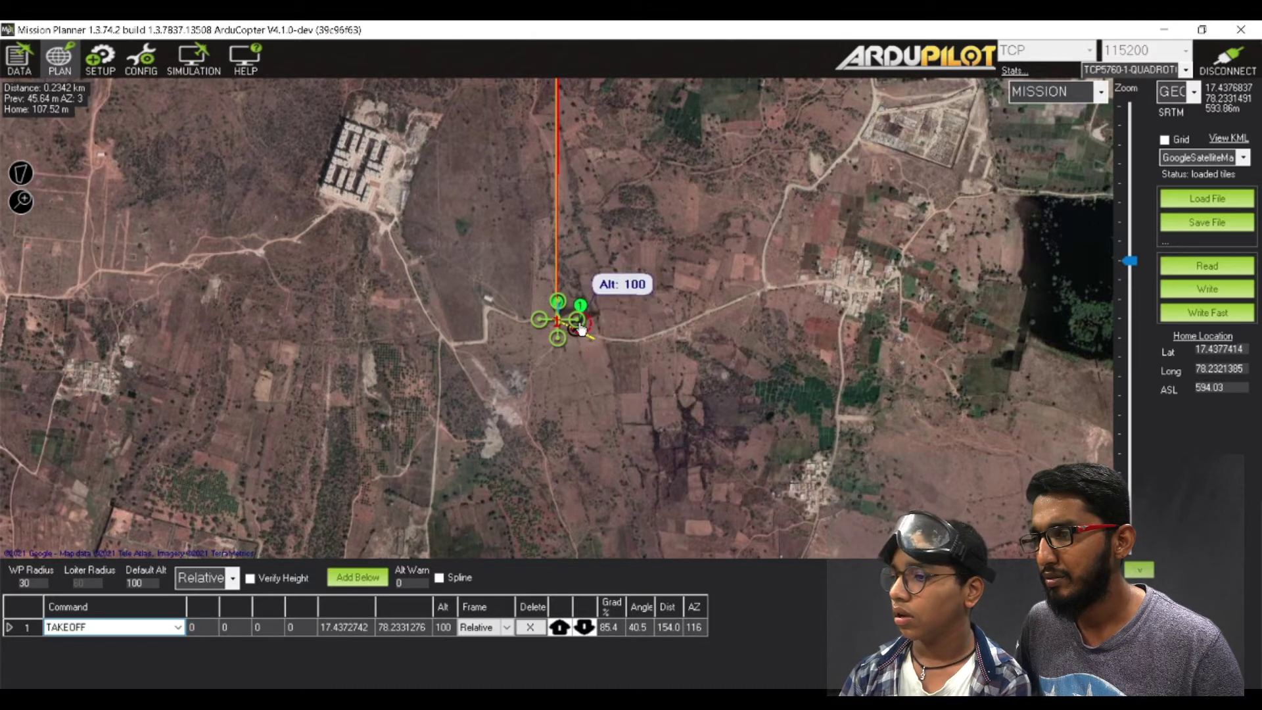
left_click_drag(582, 330, 596, 346)
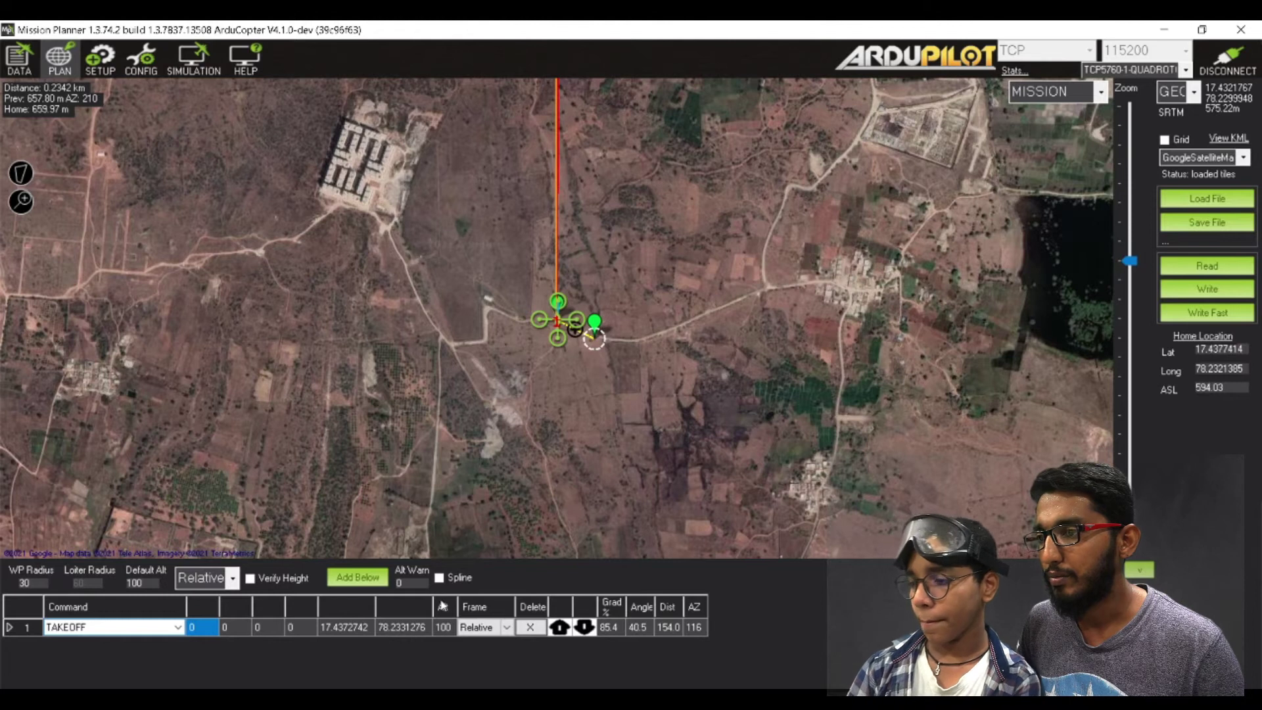
Add five waypoints at altitude 100 that run south, west and back north in a loop toward home.
left_click(598, 435)
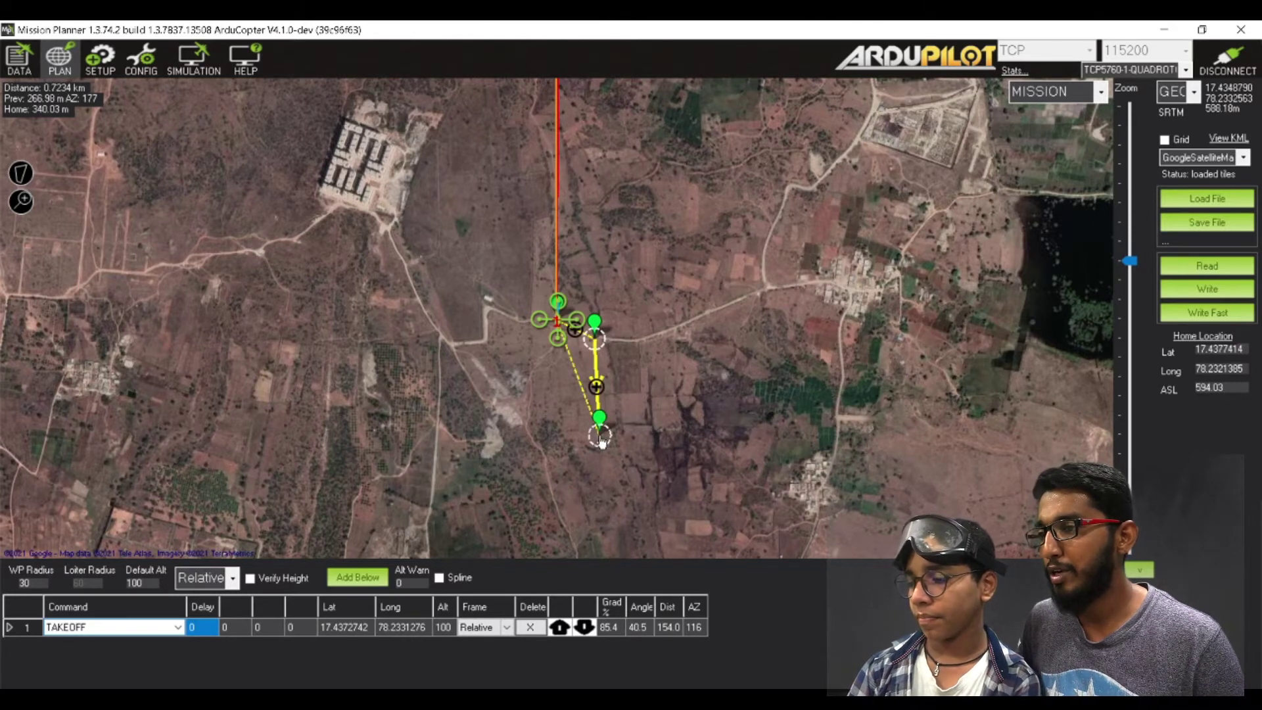
left_click(505, 498)
left_click(302, 489)
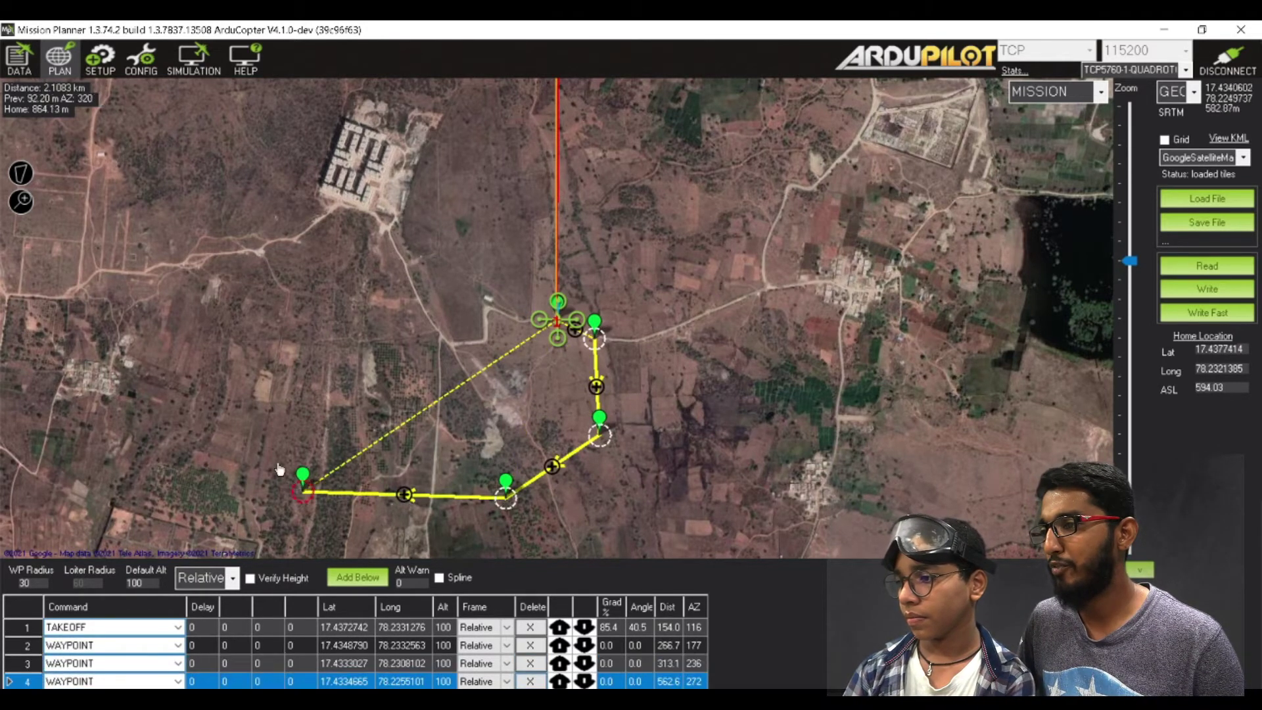
left_click(182, 397)
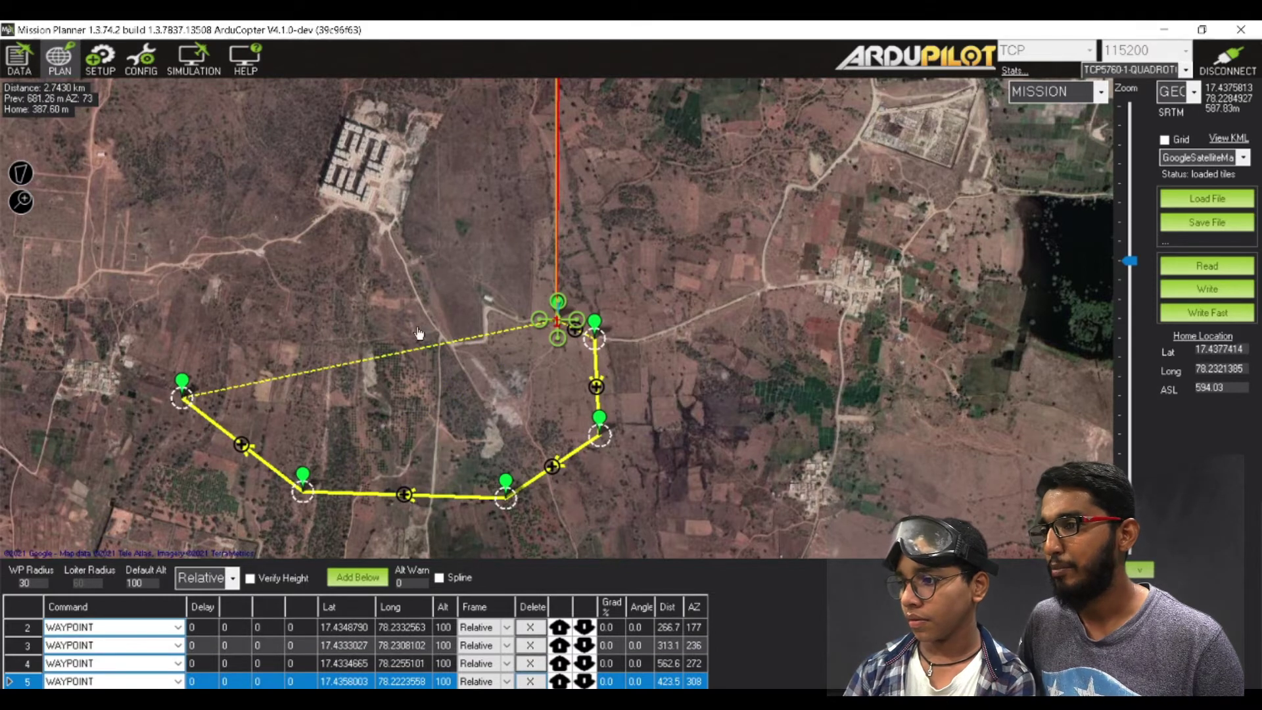
left_click(408, 290)
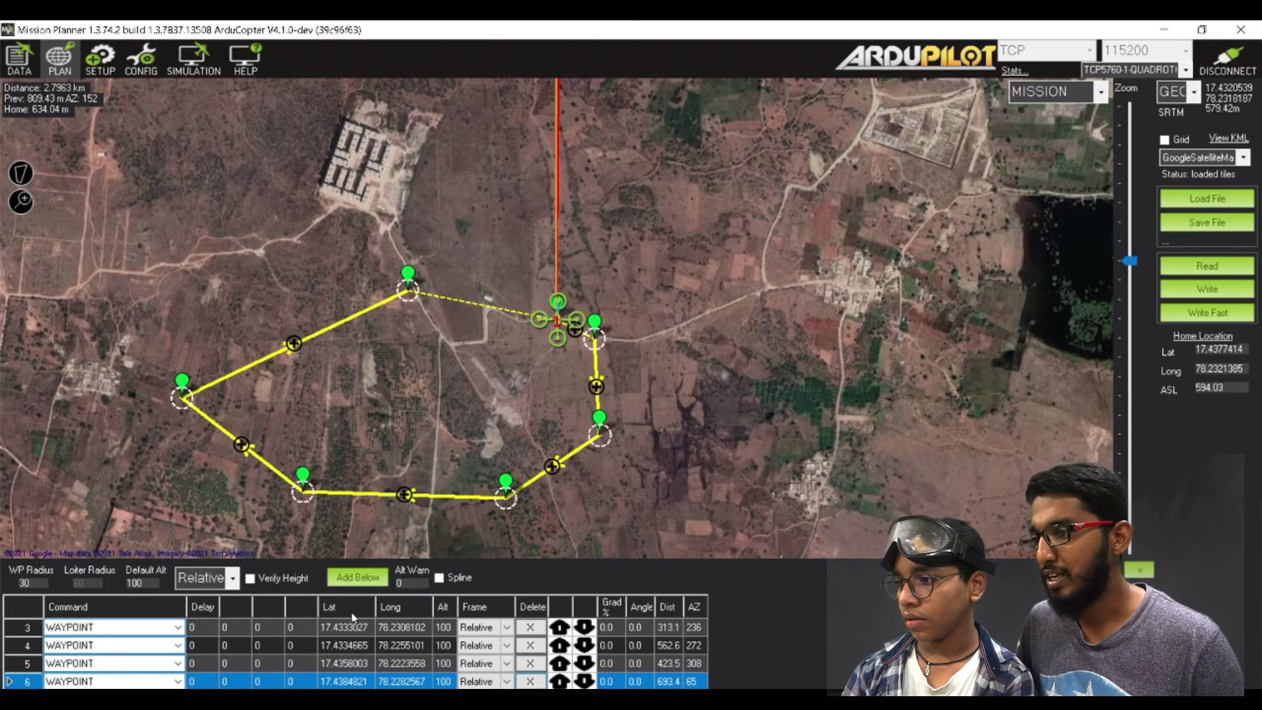
Enlarge the mission command list and add a seventh command set to RETURN_TO_LAUNCH.
left_click_drag(931, 560, 907, 454)
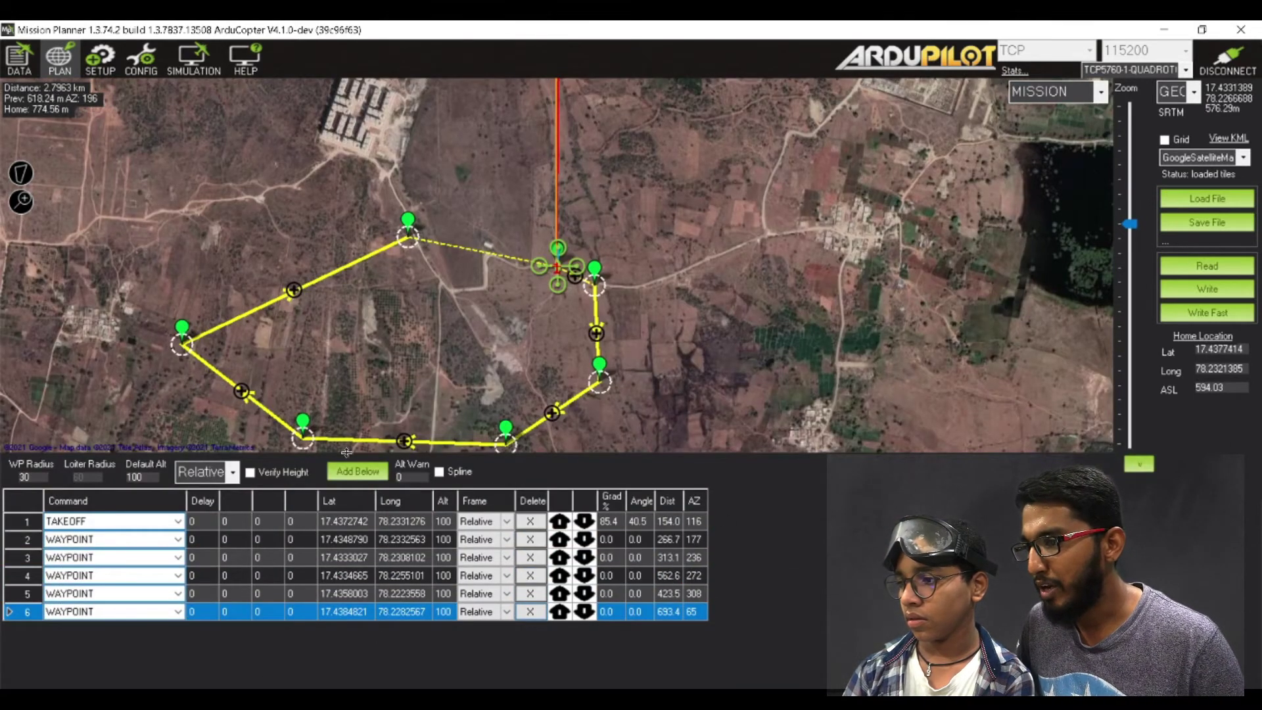
left_click(356, 470)
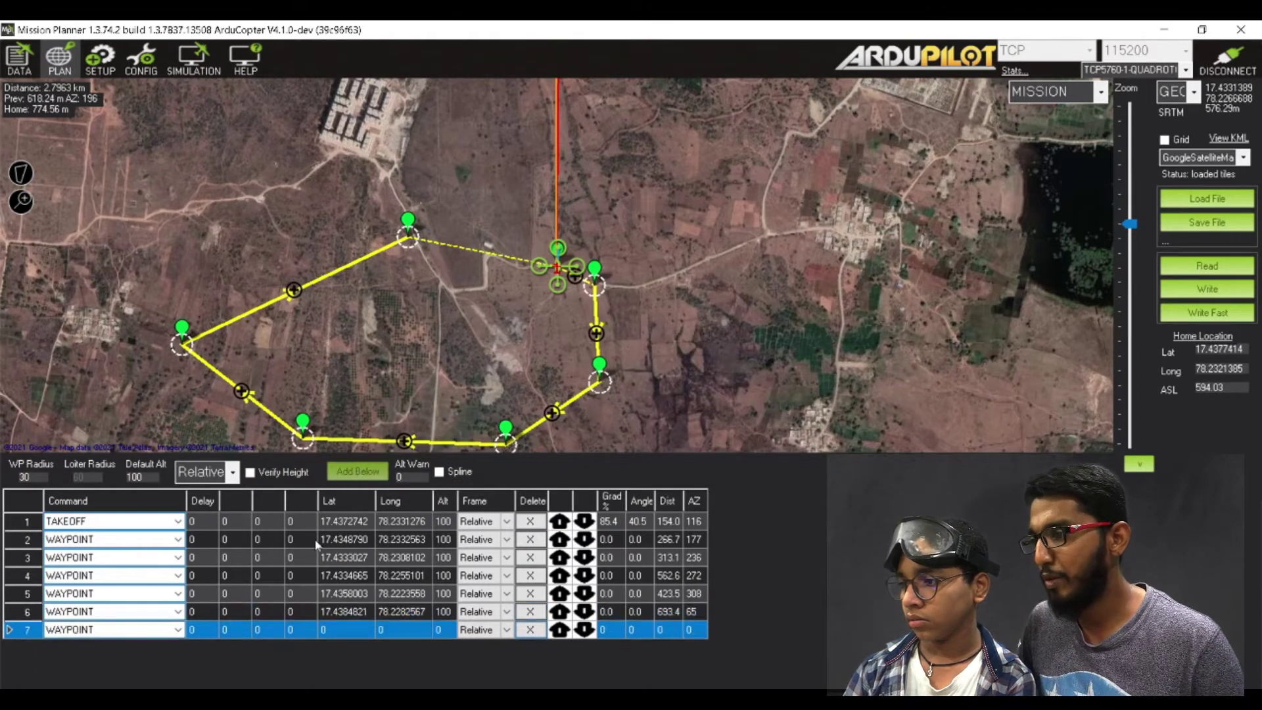
left_click(176, 631)
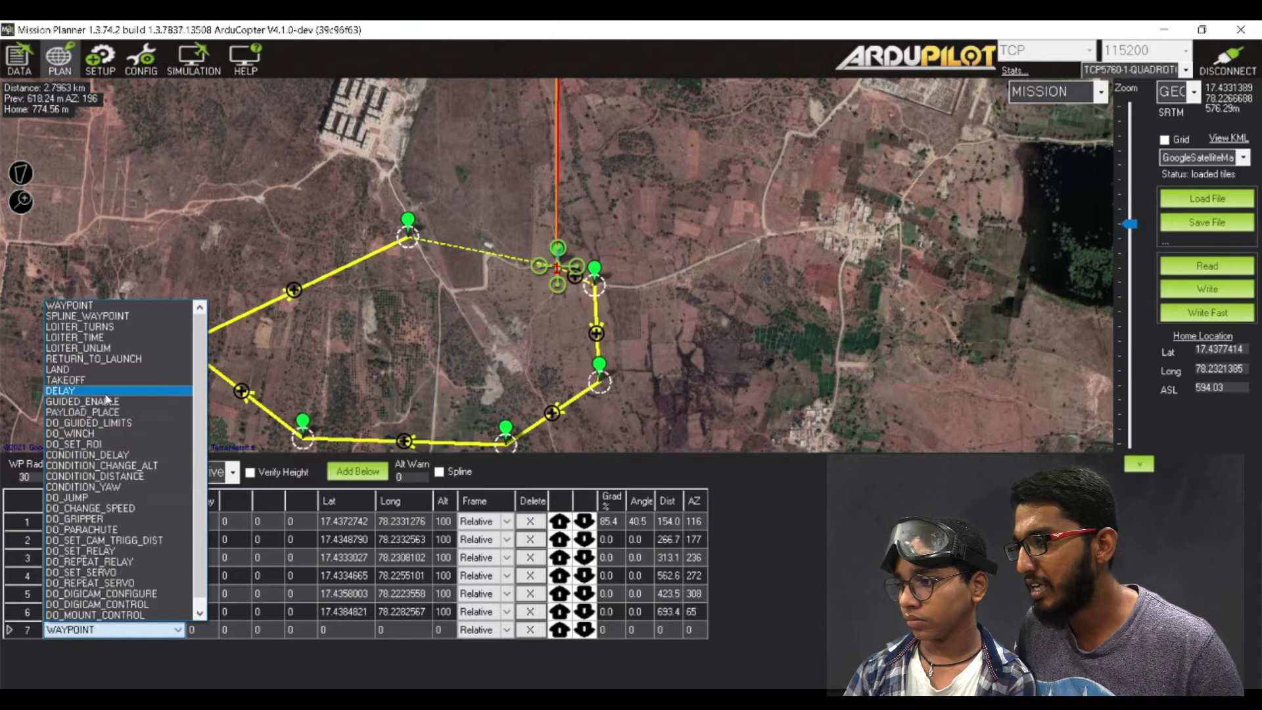
left_click(105, 358)
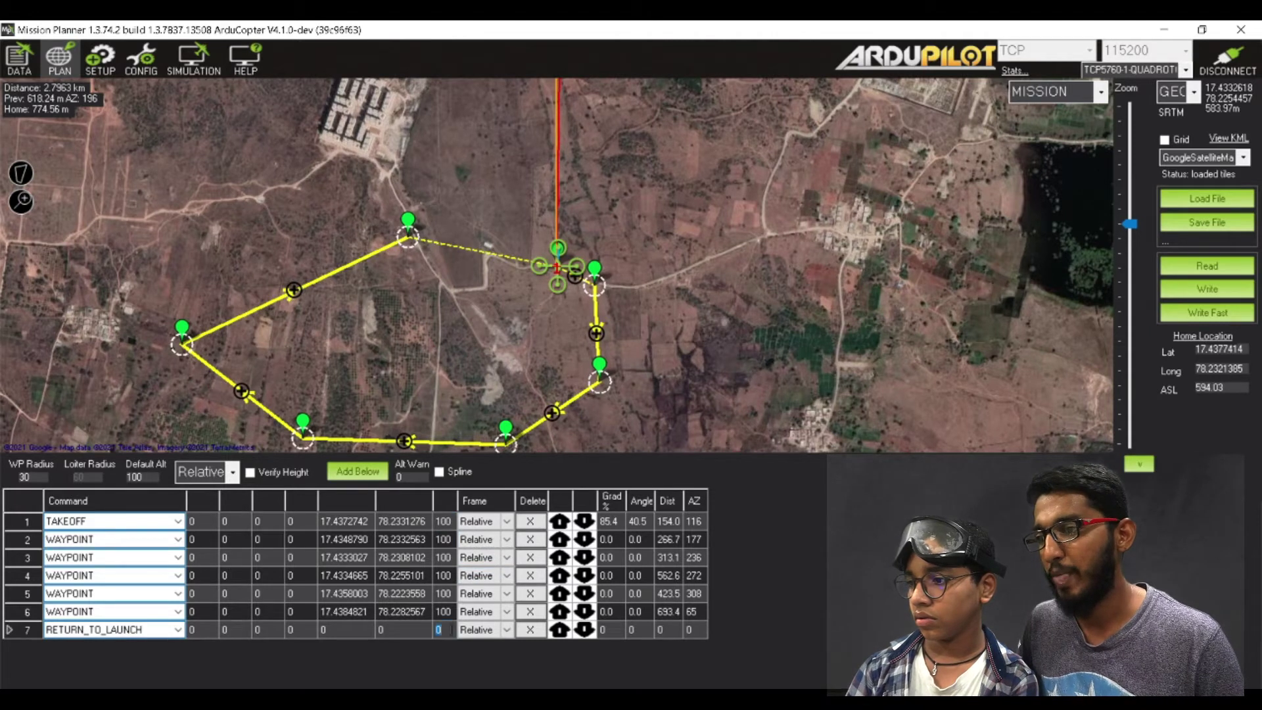
Write the mission to the vehicle and read it back, accepting that the existing points are cleared.
left_click(1205, 289)
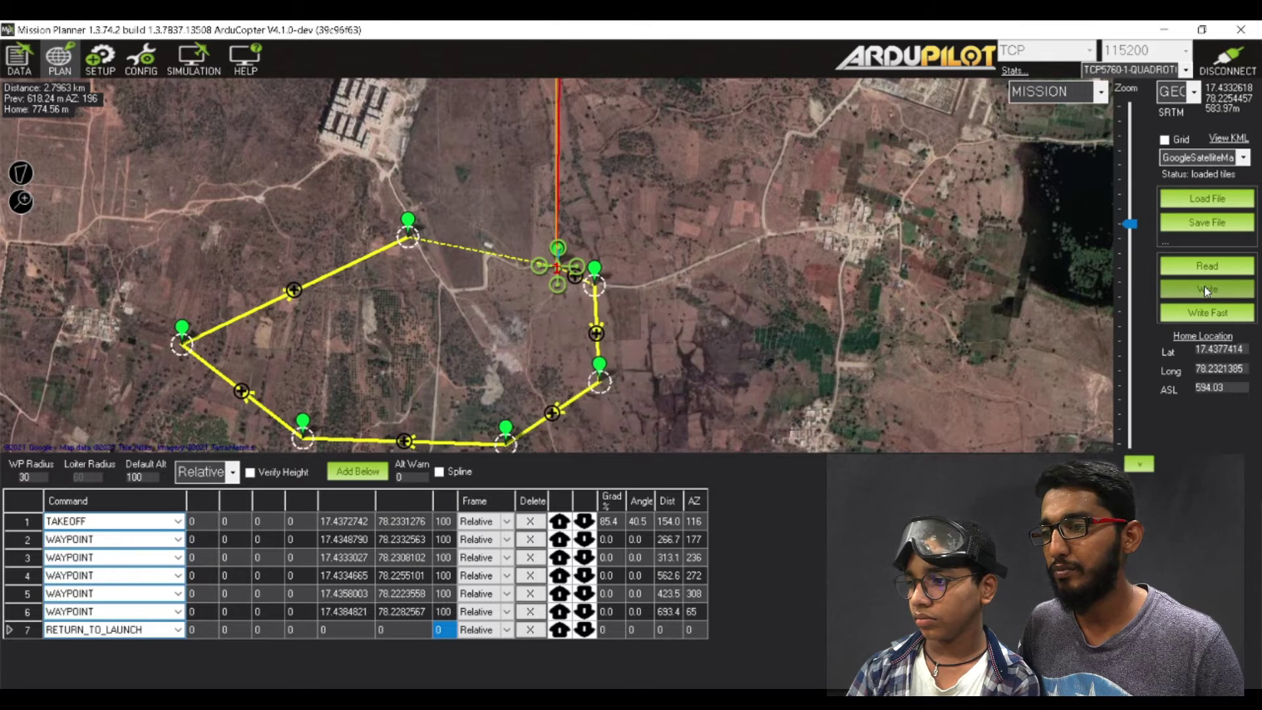
left_click(1199, 268)
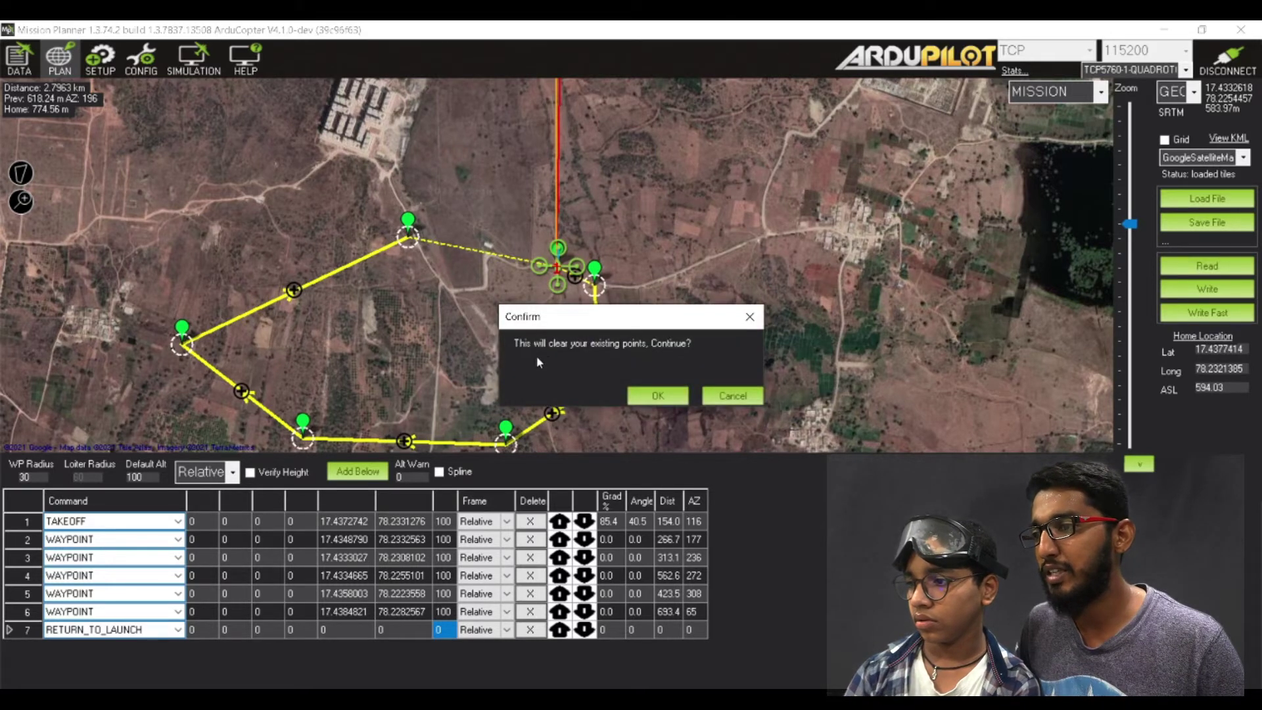
left_click(665, 394)
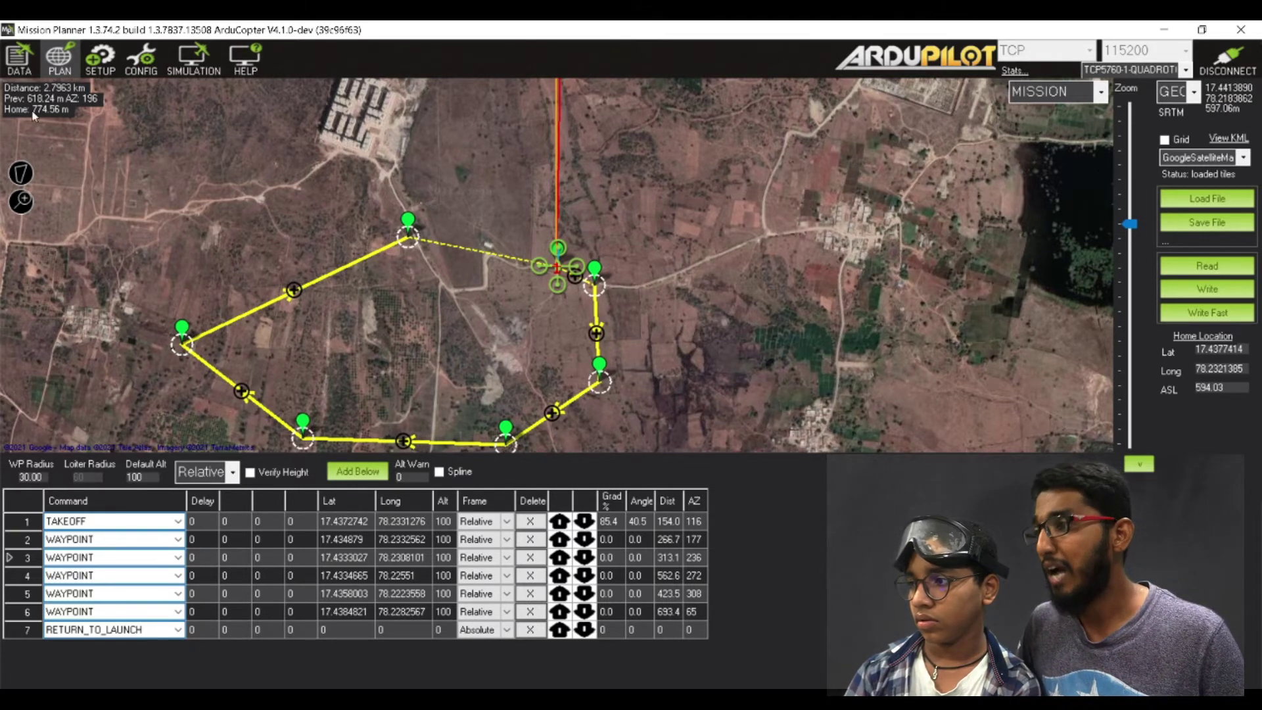
Return to the flight data view and show the vehicle's action controls.
left_click(19, 59)
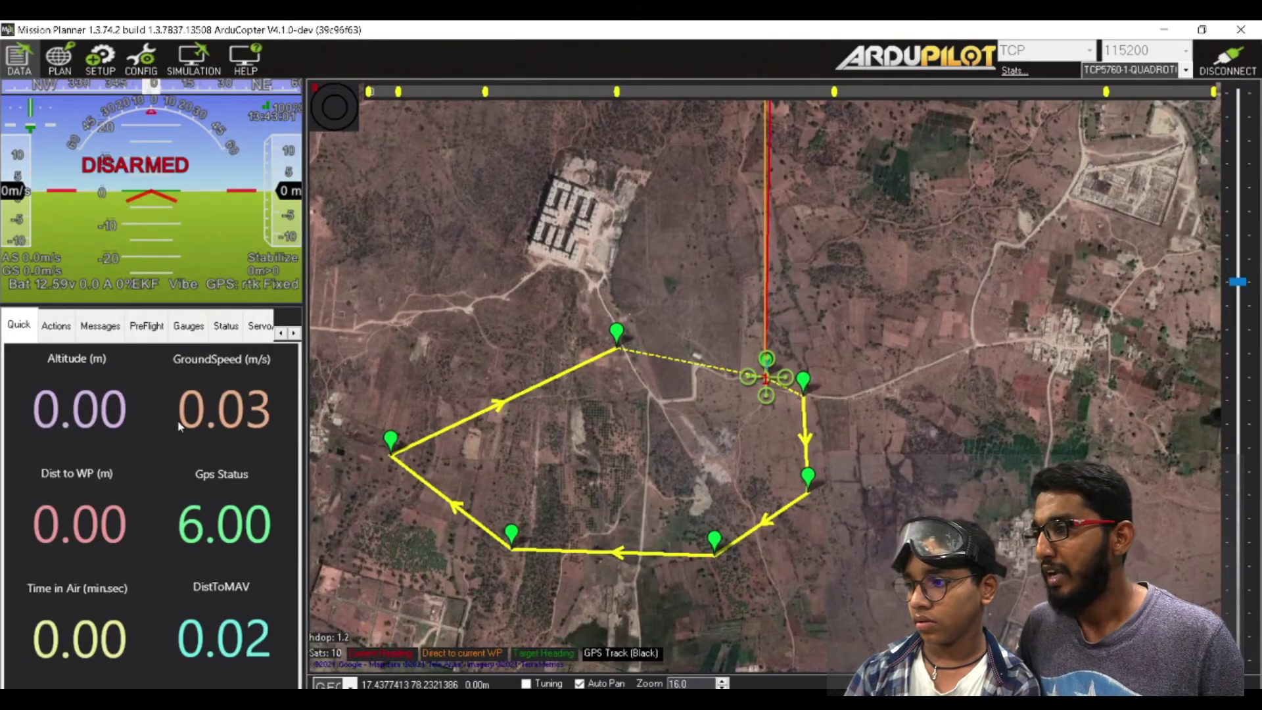
left_click(56, 325)
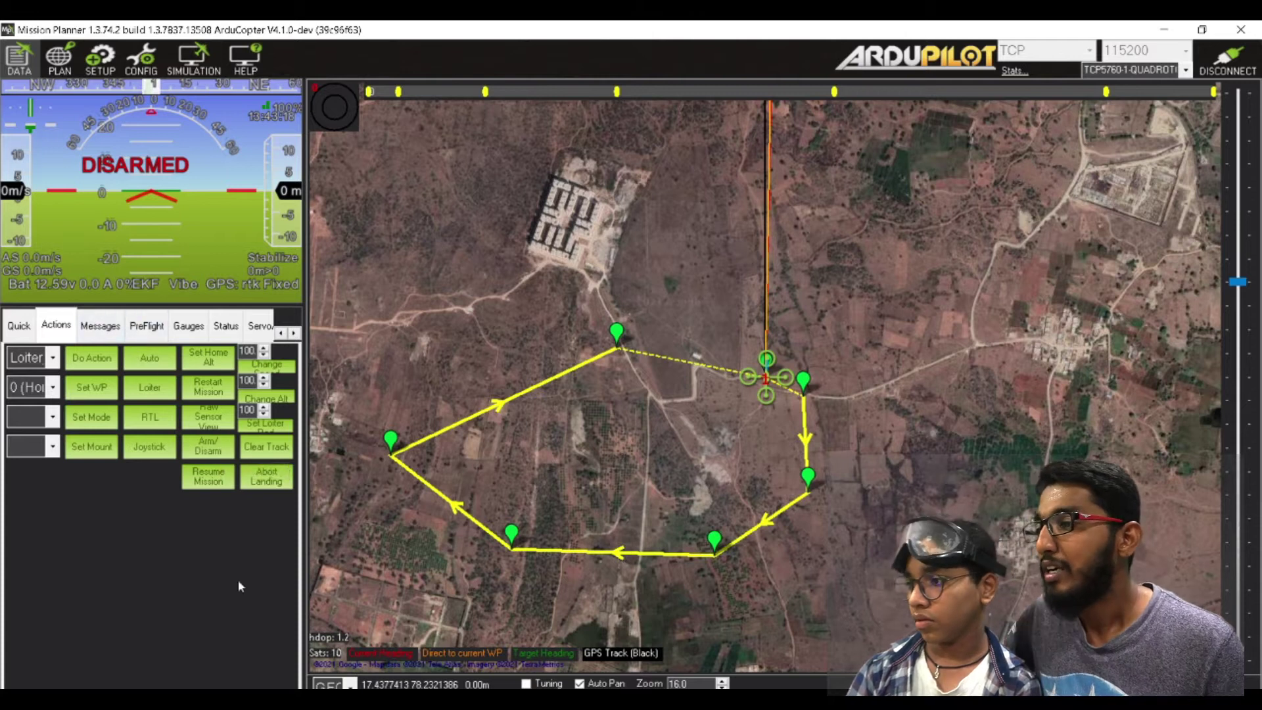
Enable speech in the planner settings with waypoint, mode and arm/disarm announcements.
left_click(140, 57)
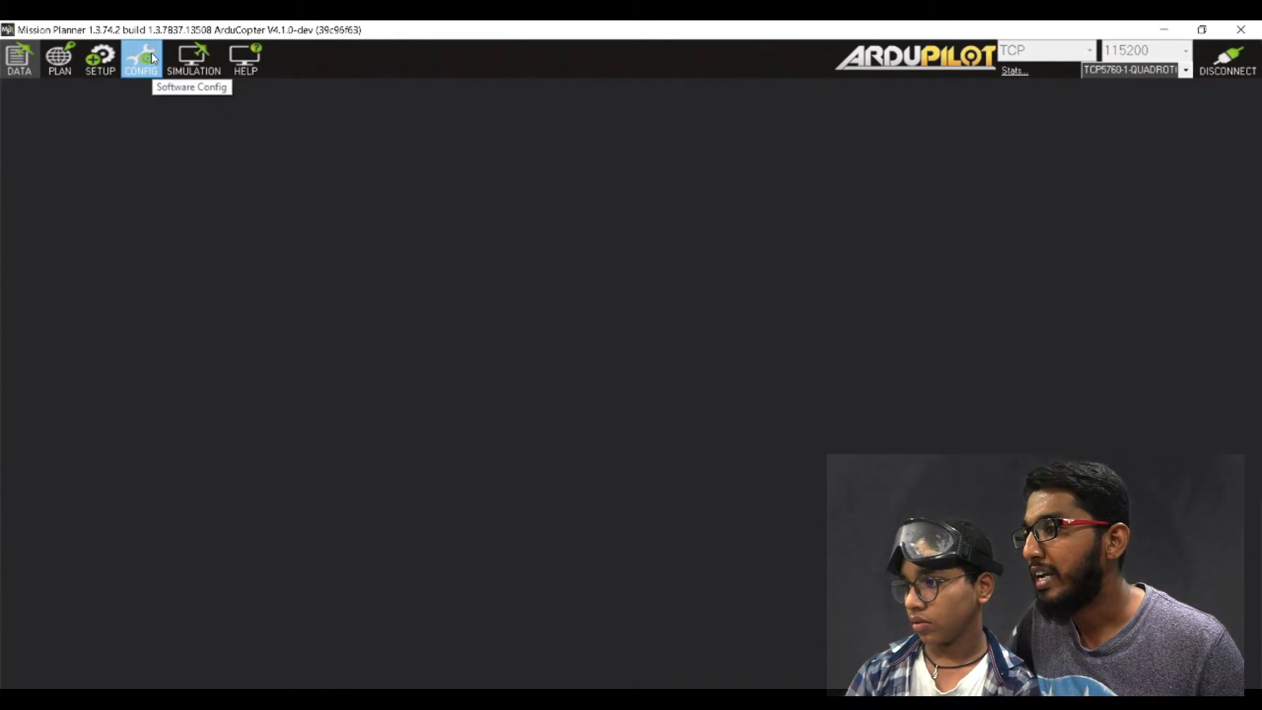
left_click(69, 360)
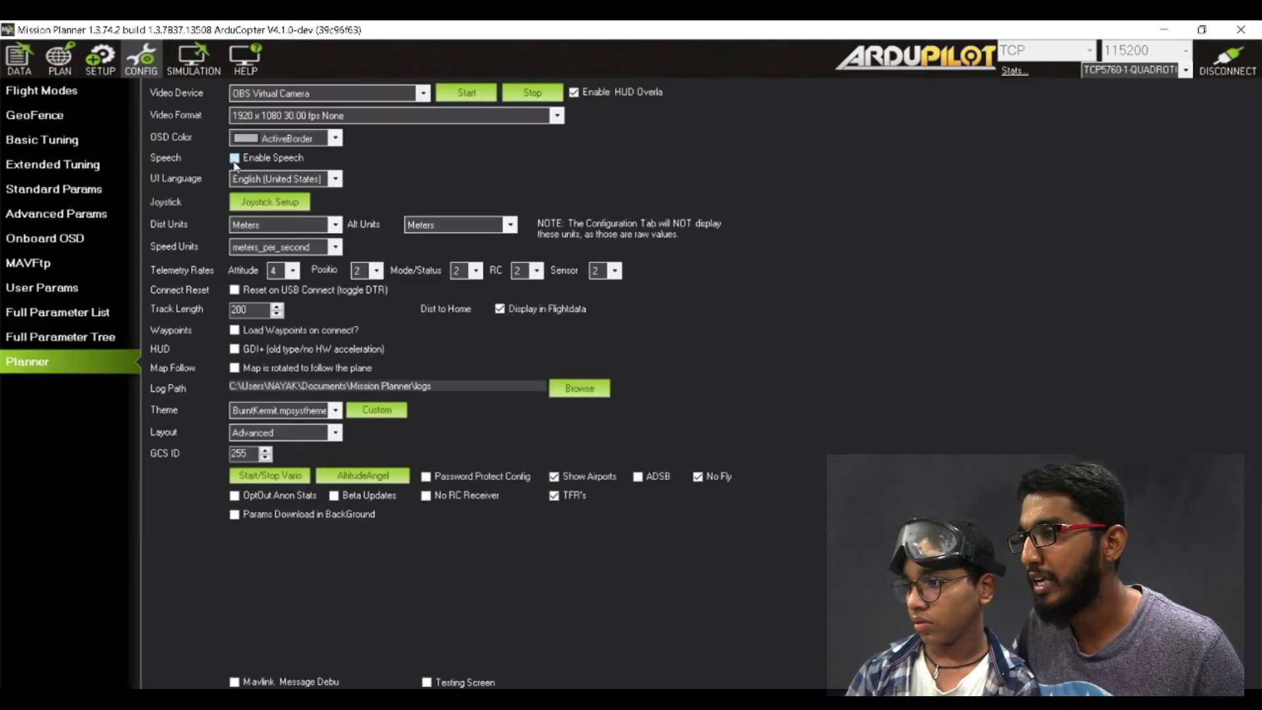
left_click(234, 159)
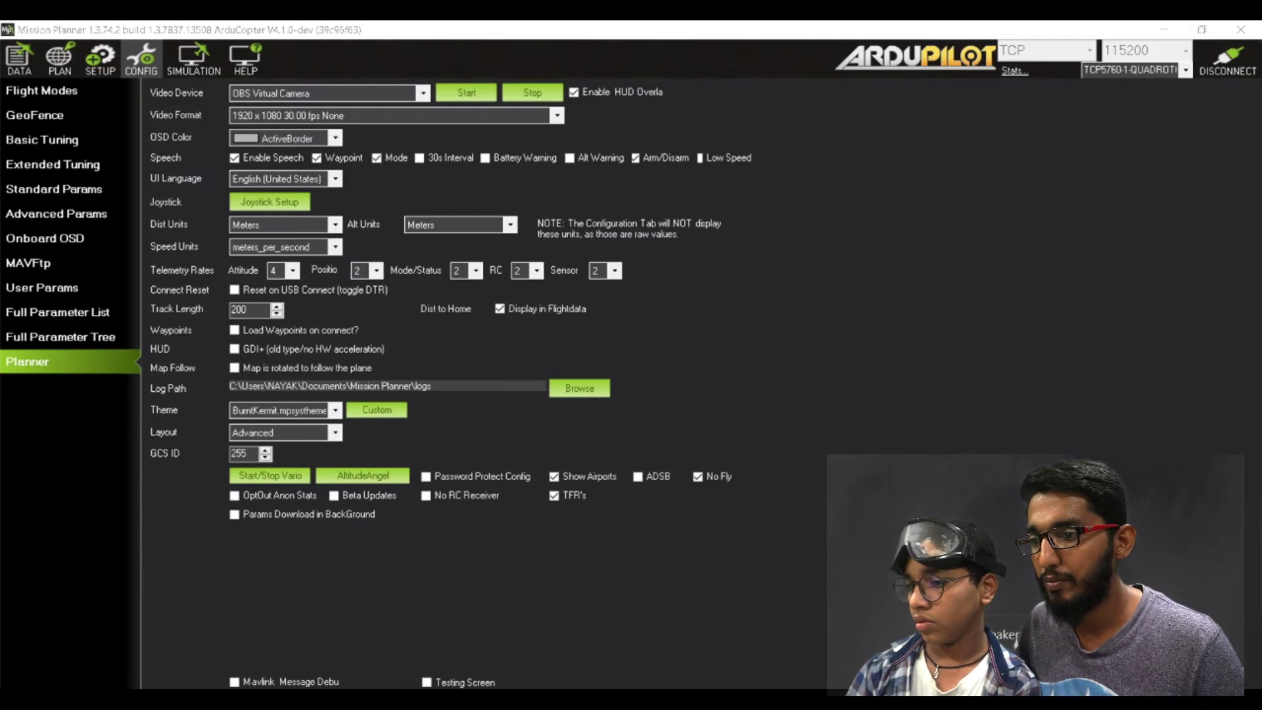
left_click(824, 560)
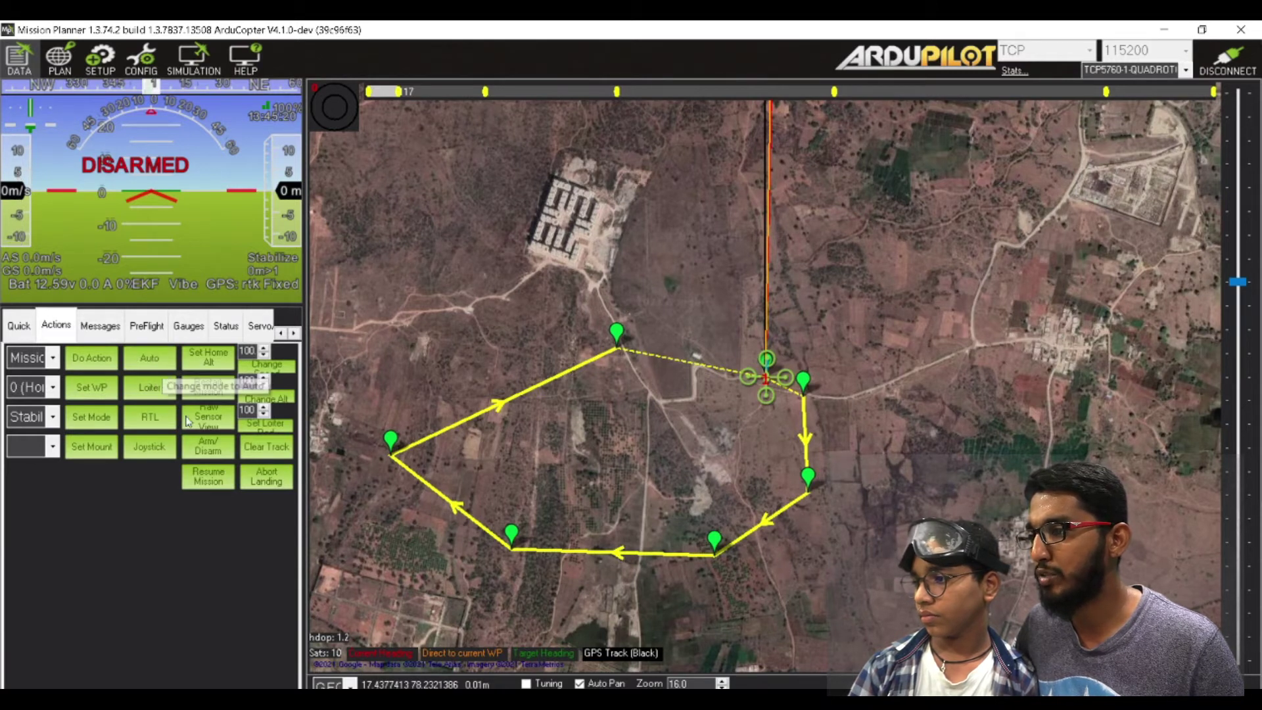
Arm the simulated vehicle and run the Mission_Start action, confirming that it should be executed.
left_click(211, 445)
left_click(53, 358)
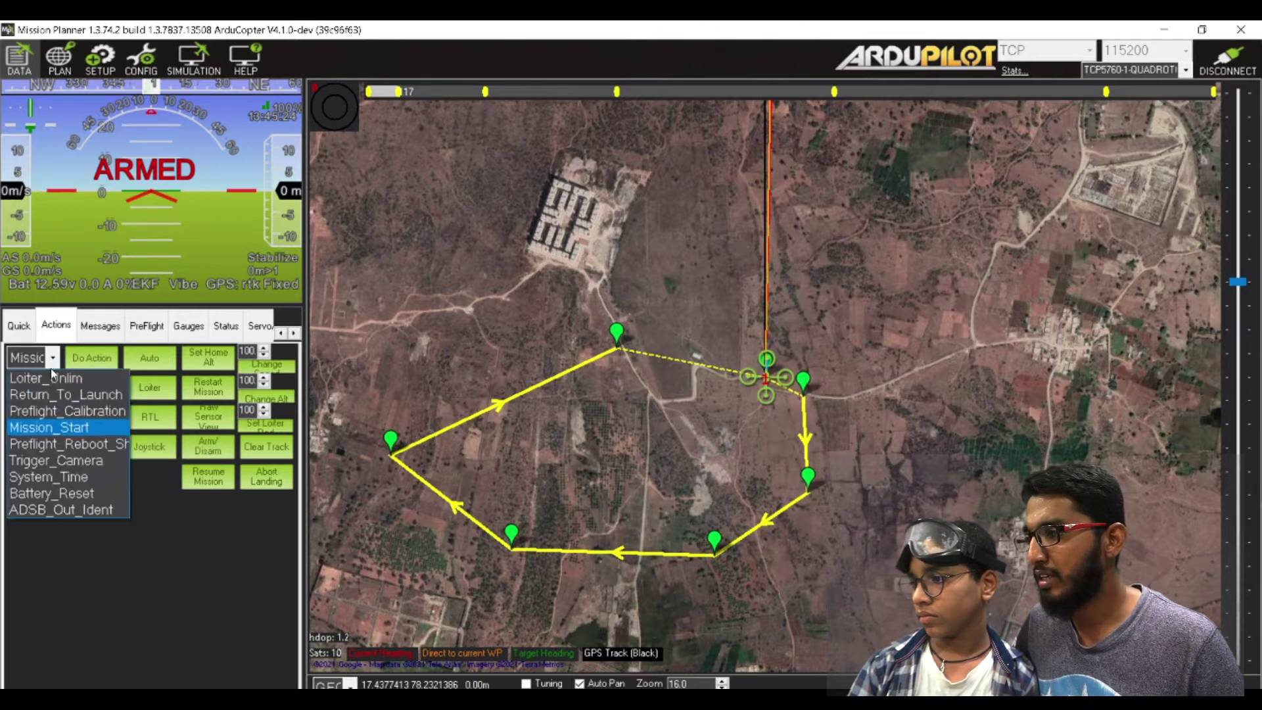
left_click(50, 427)
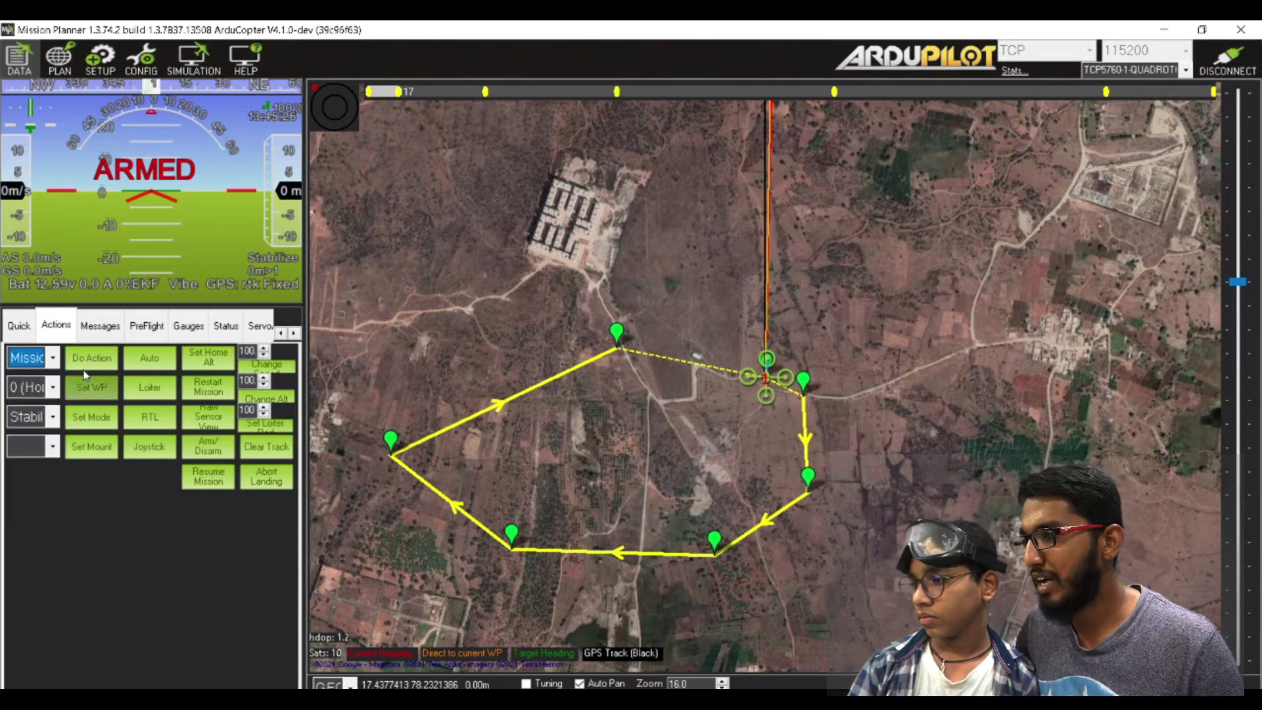
left_click(91, 358)
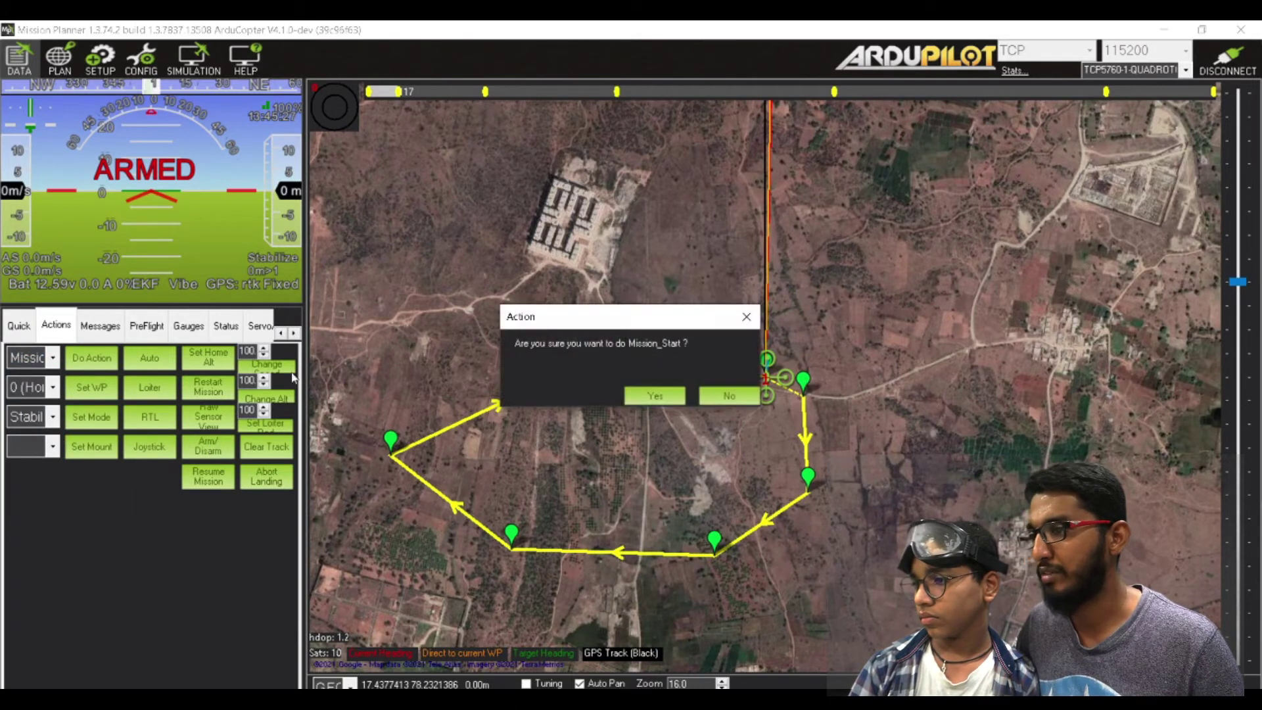
left_click(668, 395)
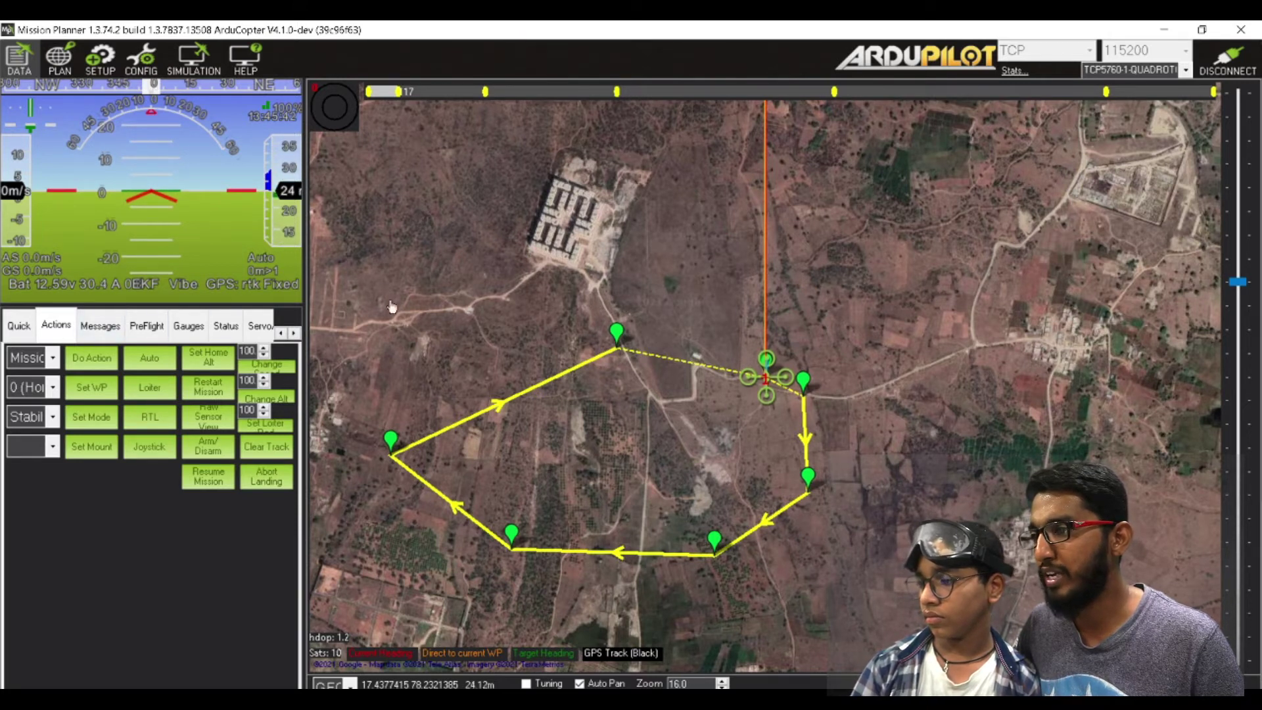
Show the quick flight values and follow the vehicle along the mission on the map, switching Auto Pan off and on again.
left_click(20, 326)
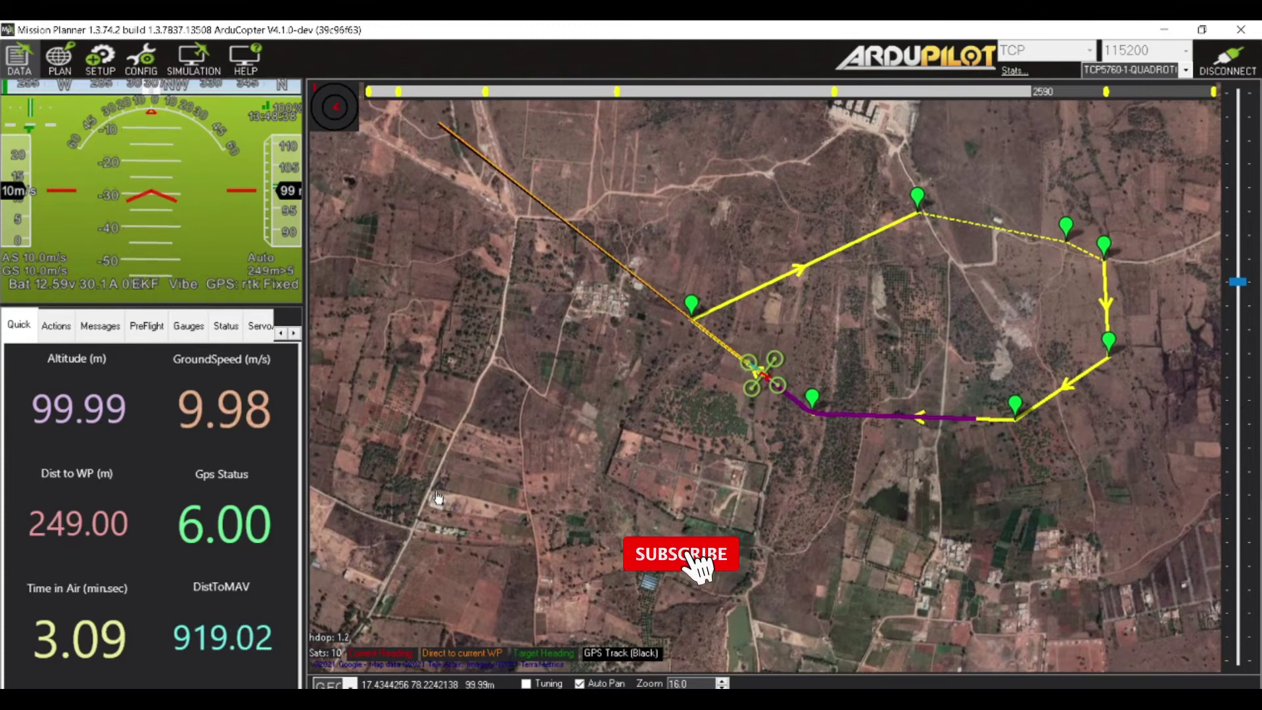
scroll(510, 577, "up", 4)
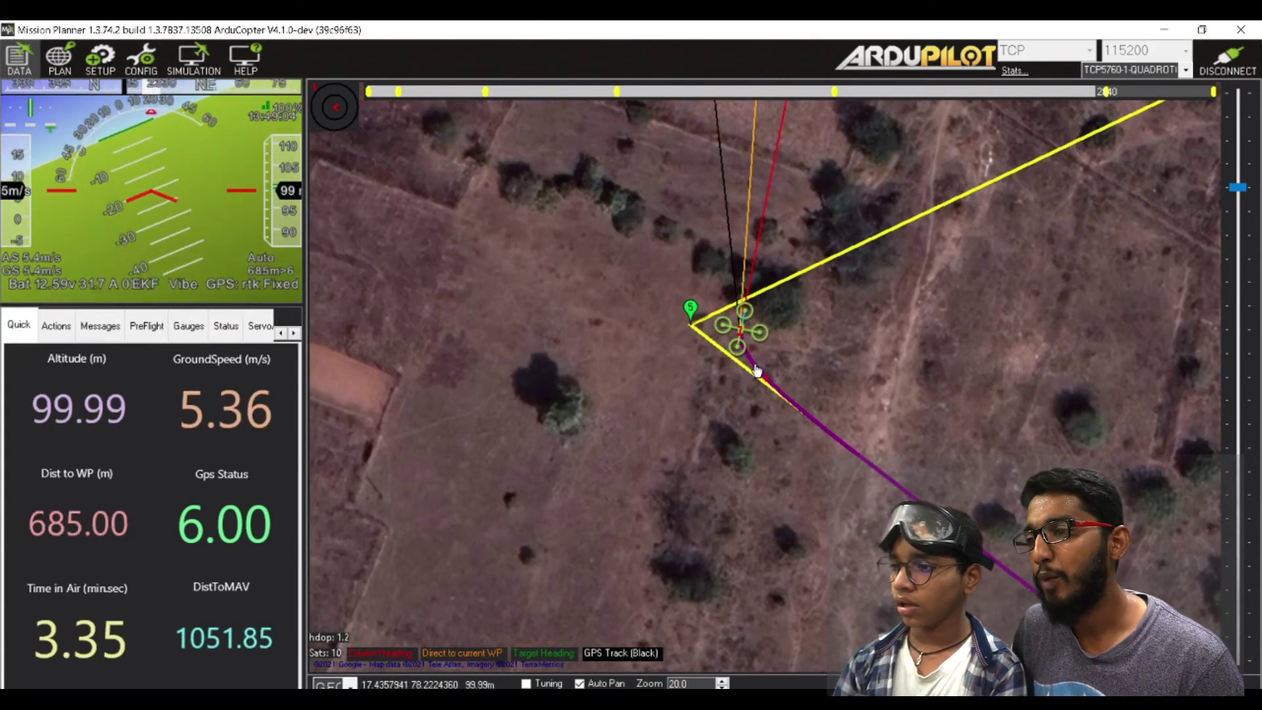
scroll(756, 370, "down", 1)
scroll(801, 379, "up", 3)
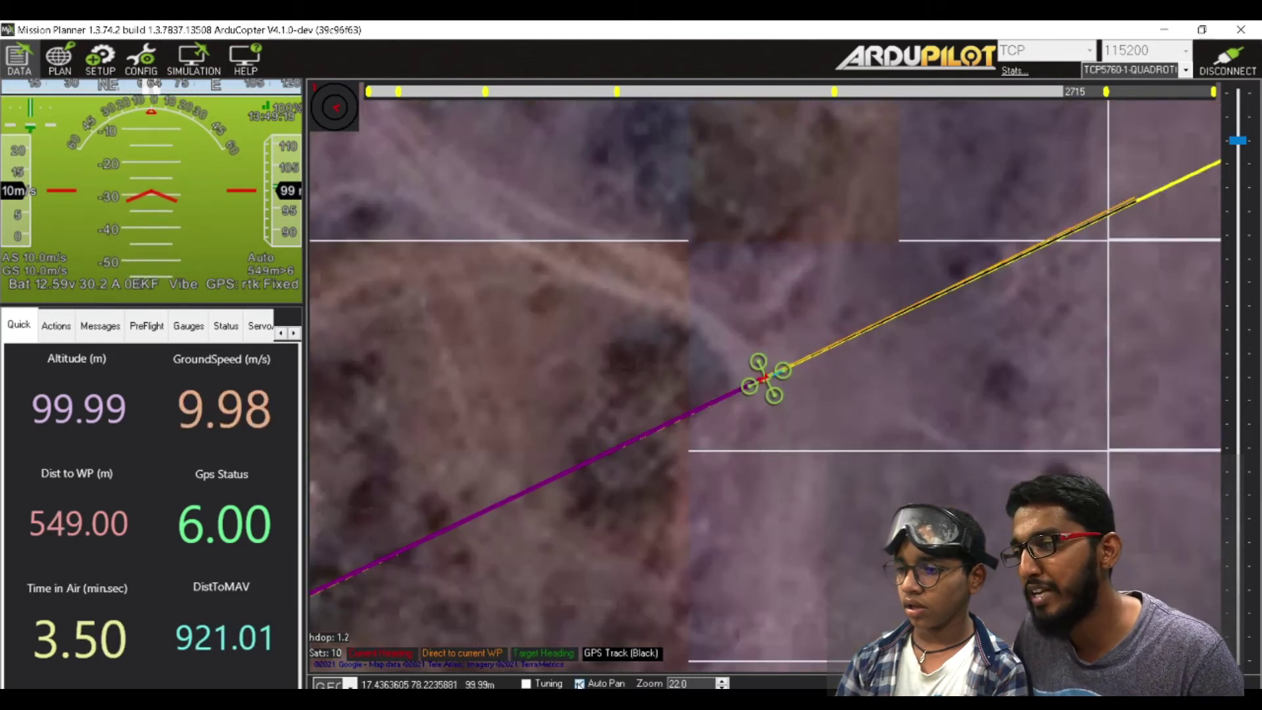
left_click(579, 684)
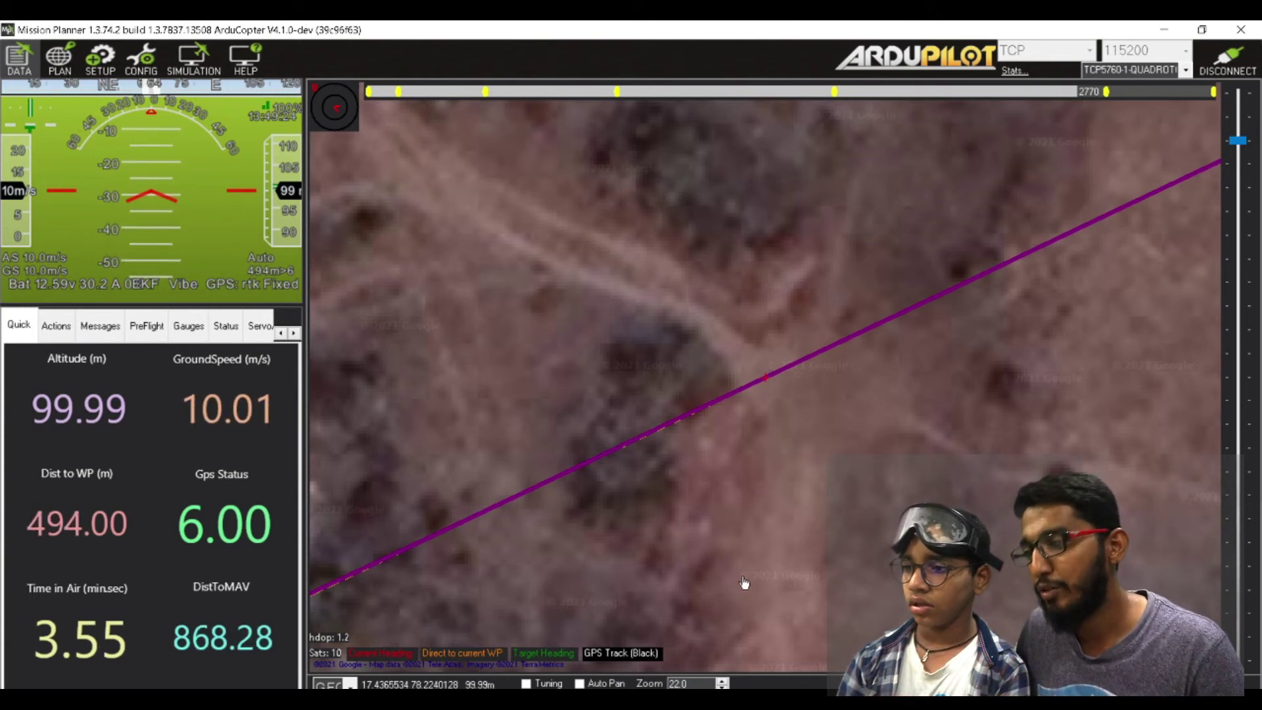
left_click(594, 684)
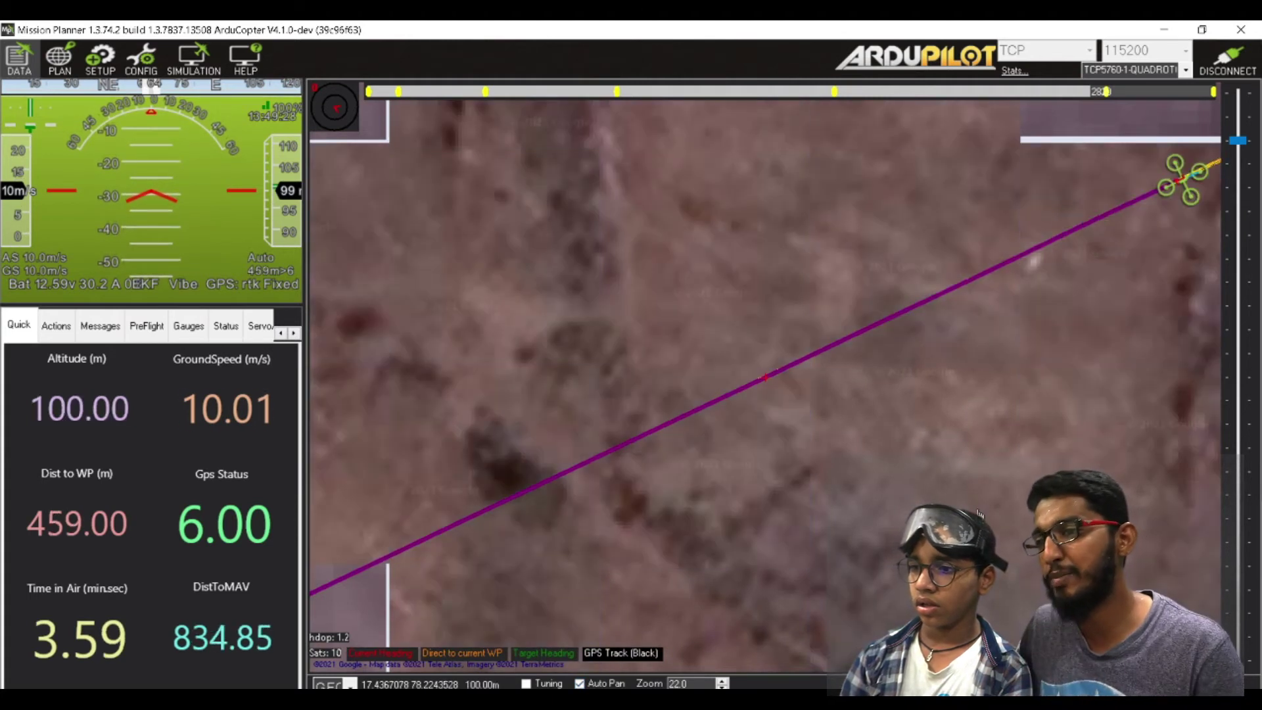
scroll(928, 483, "down", 3)
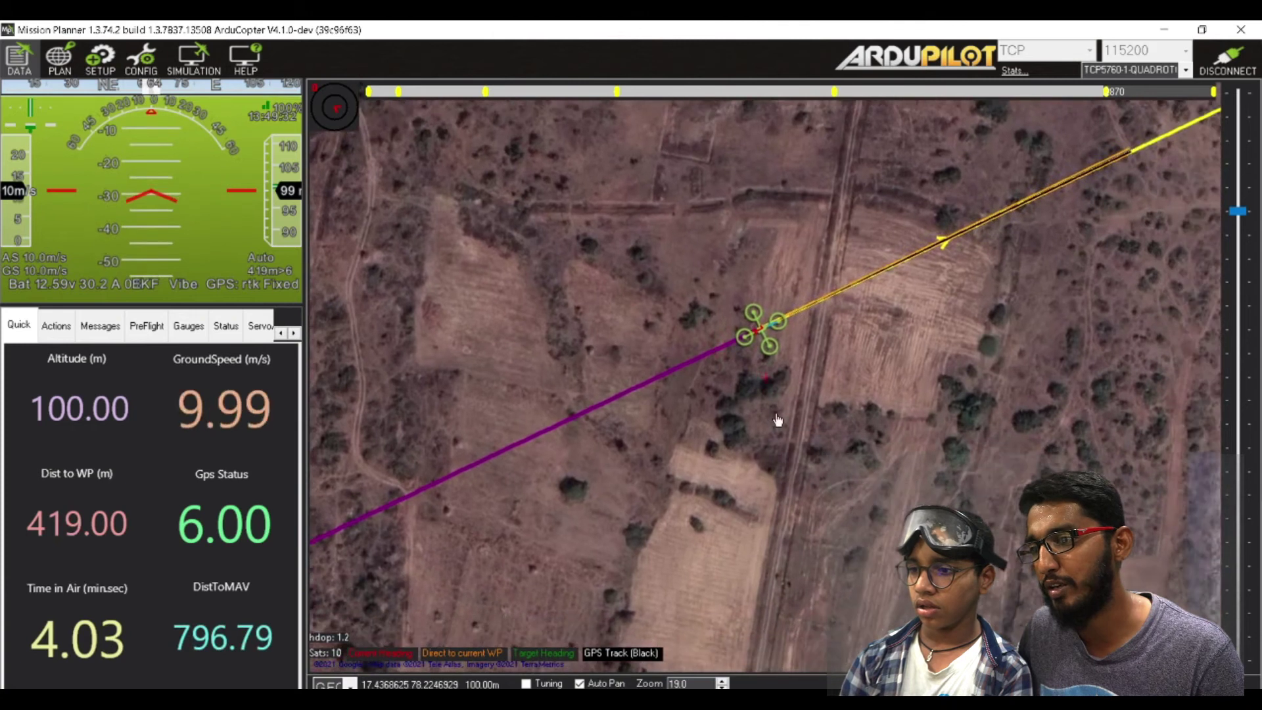
scroll(962, 448, "down", 2)
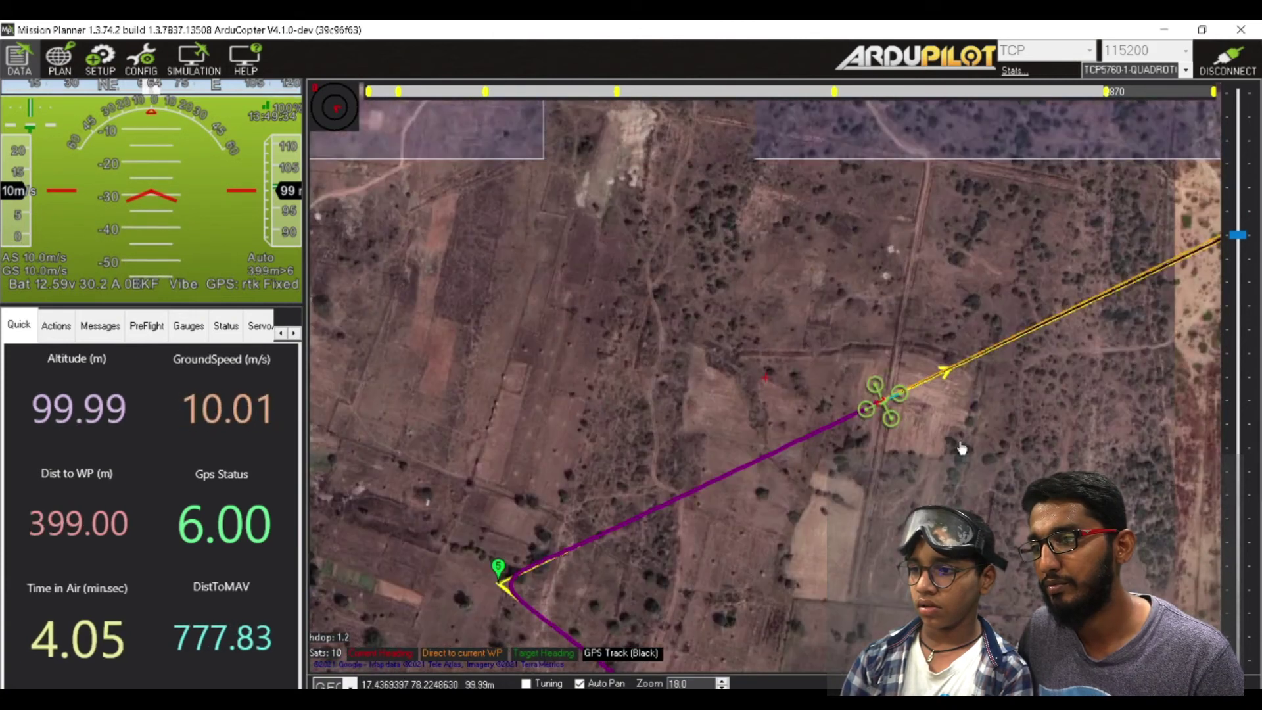
scroll(962, 448, "down", 1)
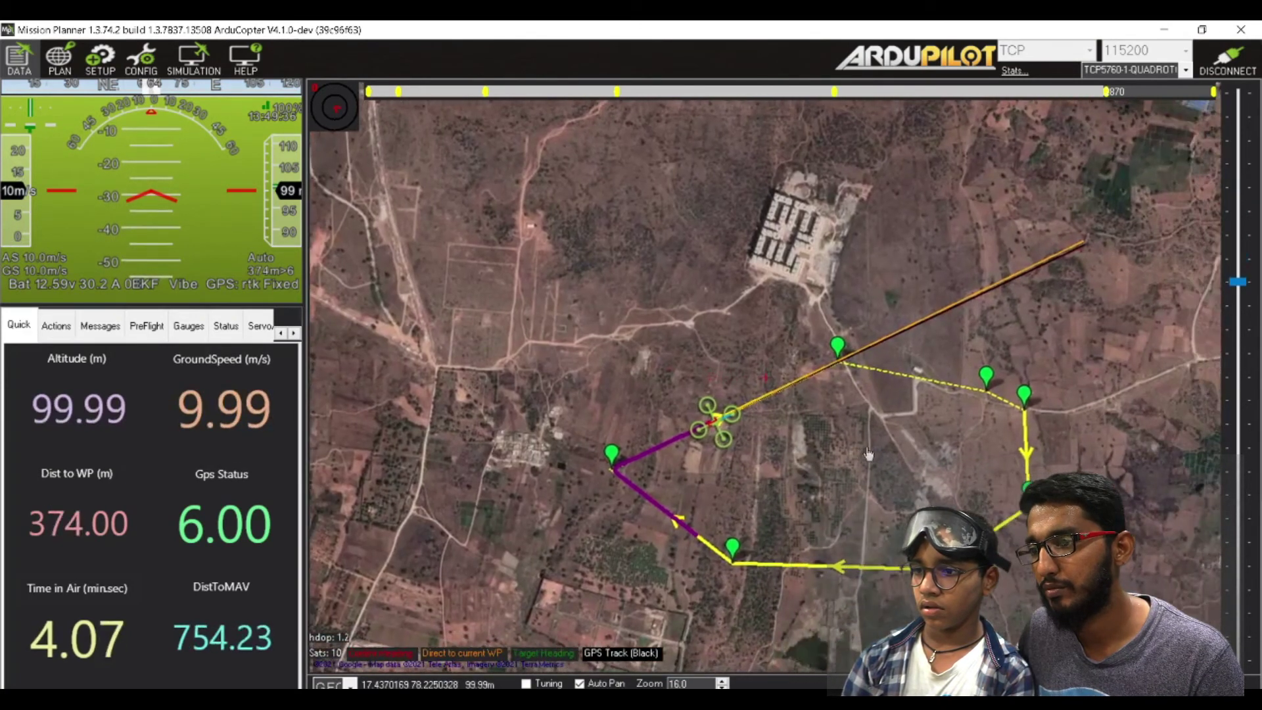
scroll(855, 438, "up", 1)
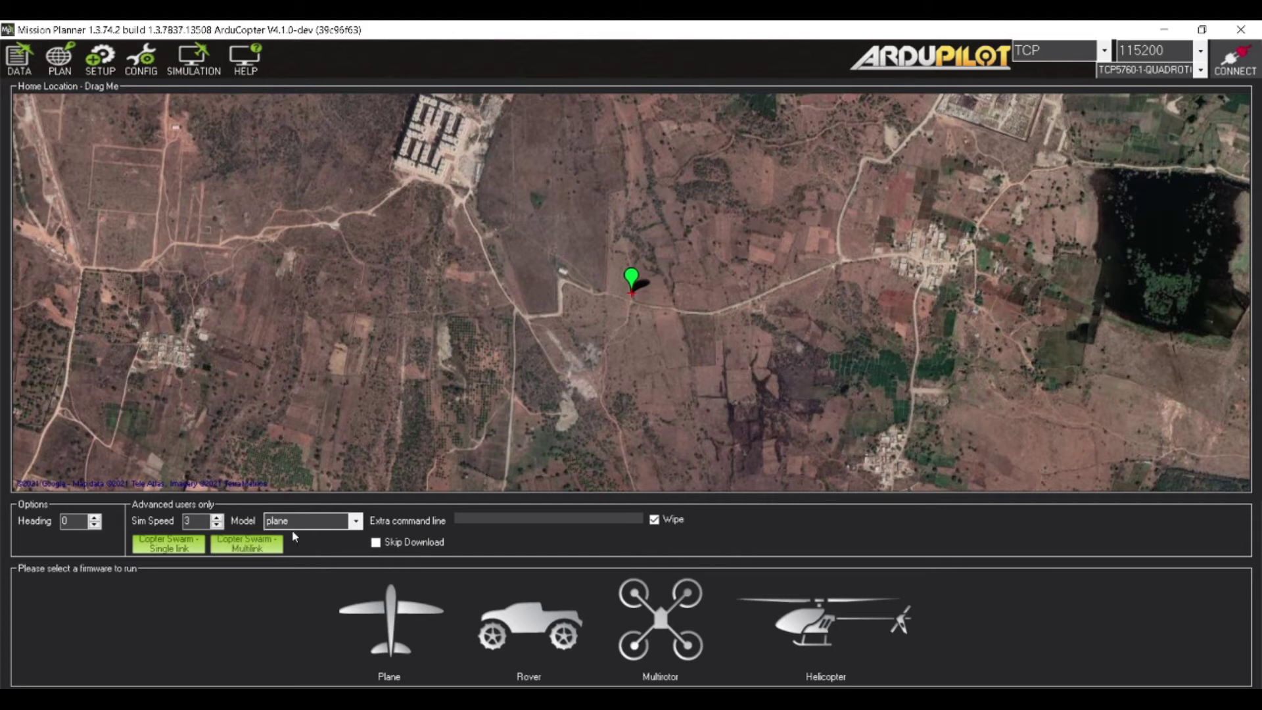
Set the simulation model to plane and launch the simulation with the Plane firmware.
left_click(355, 522)
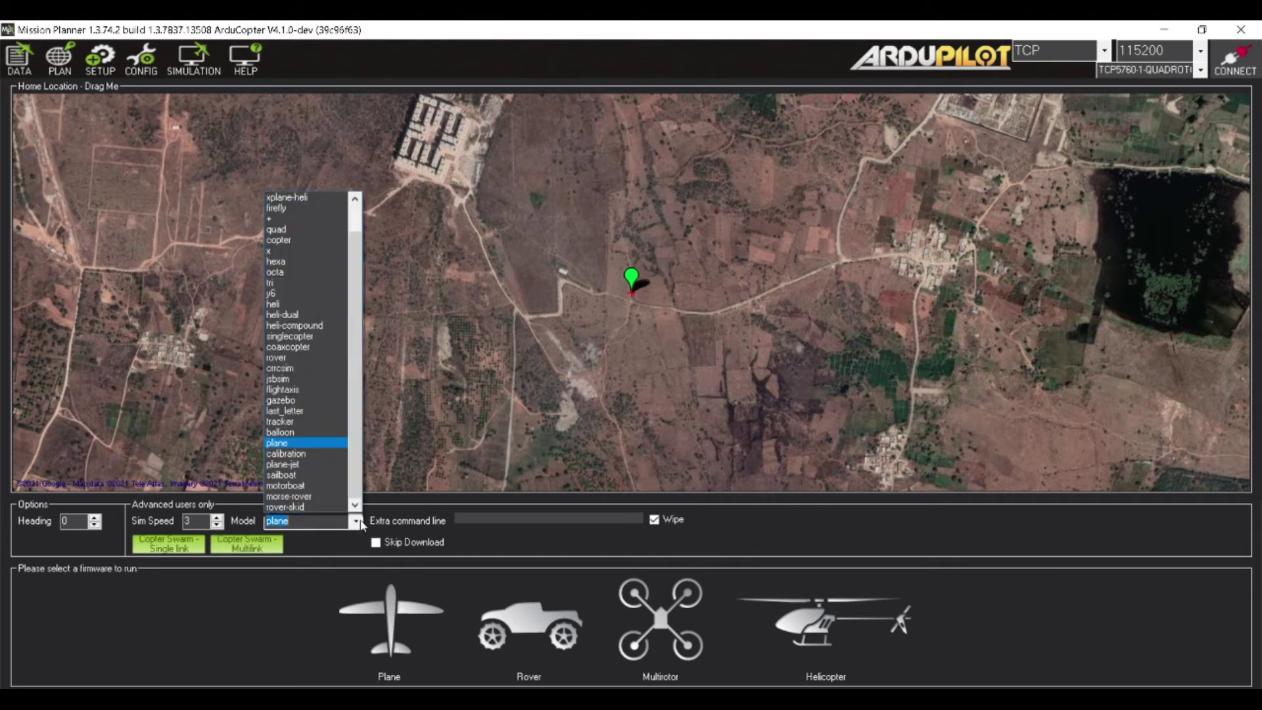
left_click(301, 444)
left_click(388, 609)
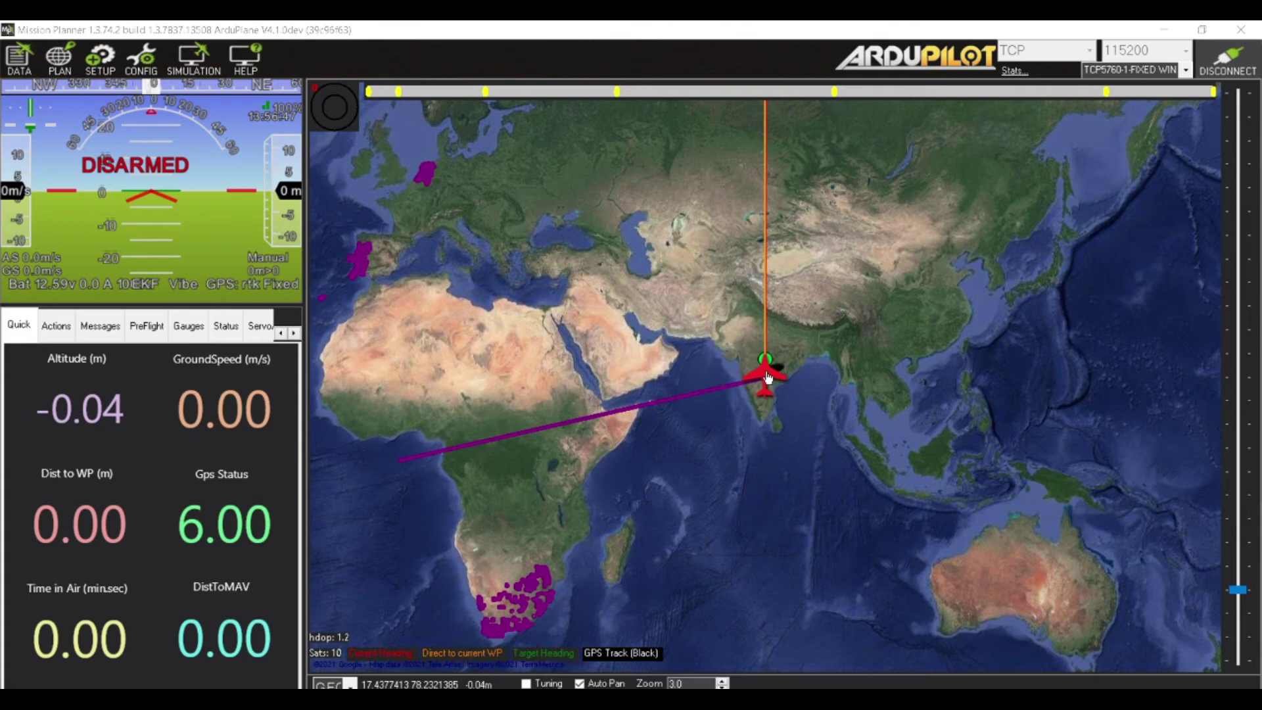
Locate the simulated plane on the map and clear the old mission from the flight plan.
scroll(767, 378, "up", 7)
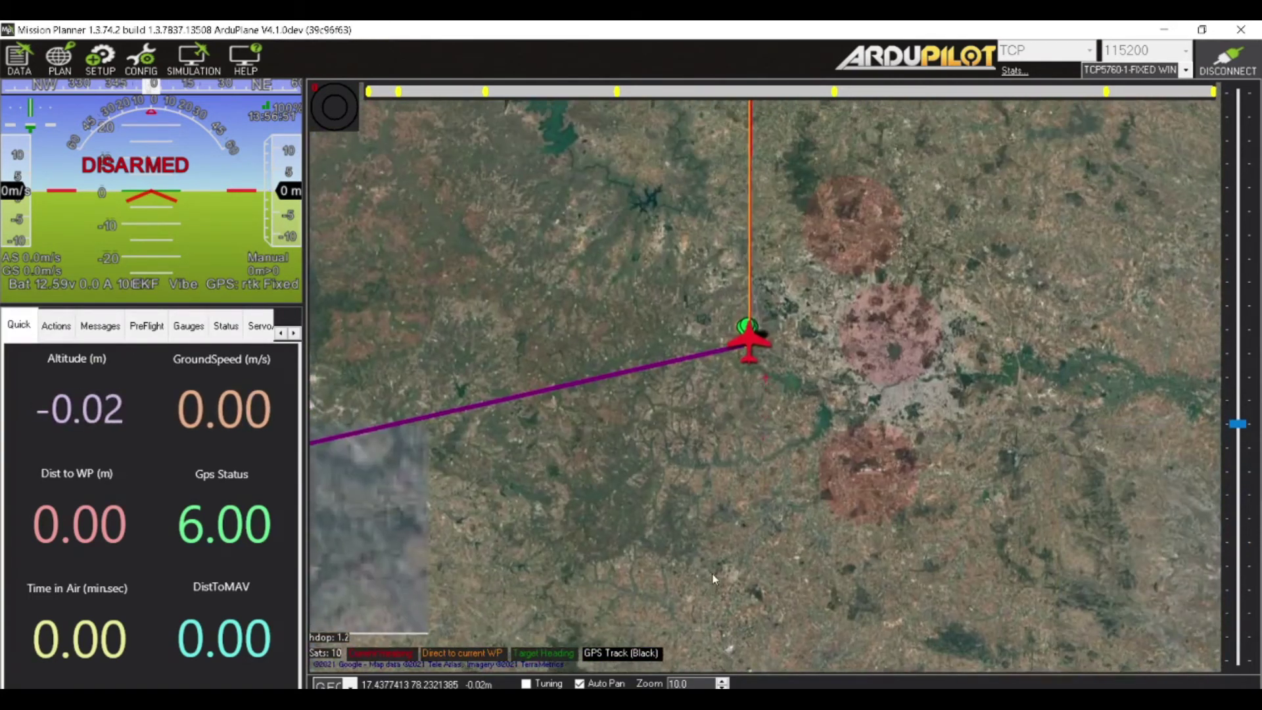
mouse_move(744, 327)
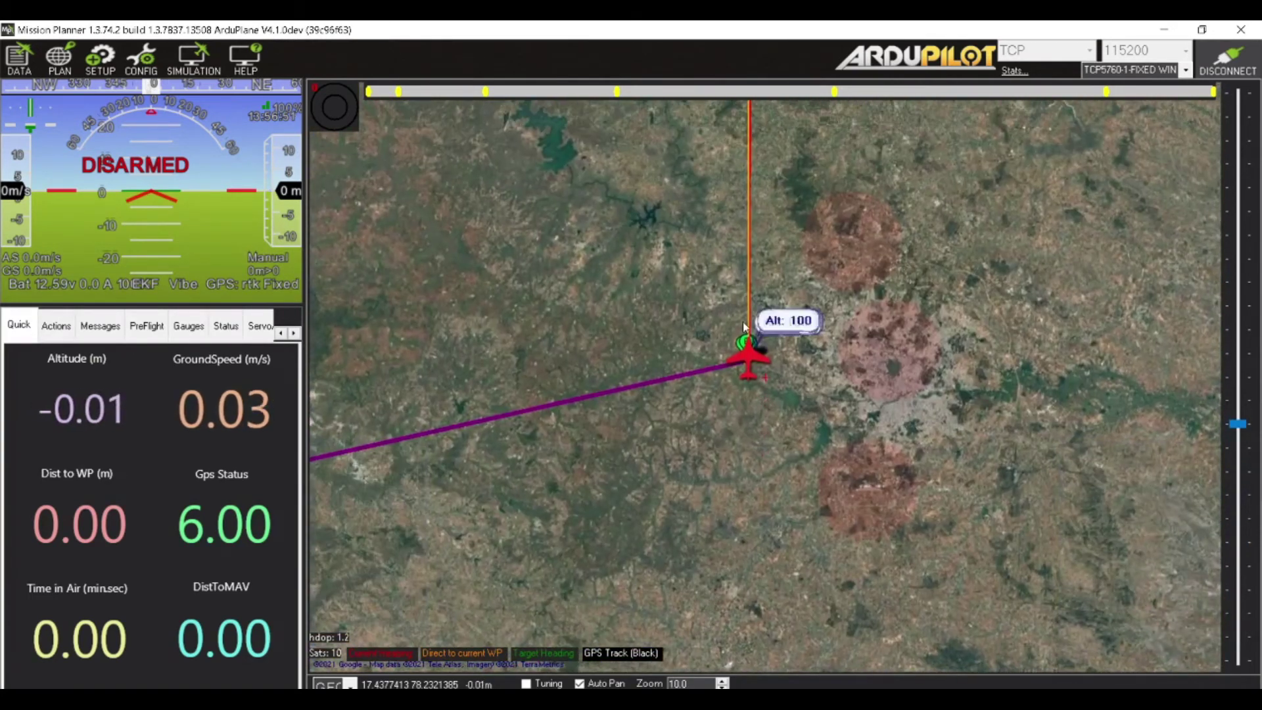
scroll(745, 324, "up", 7)
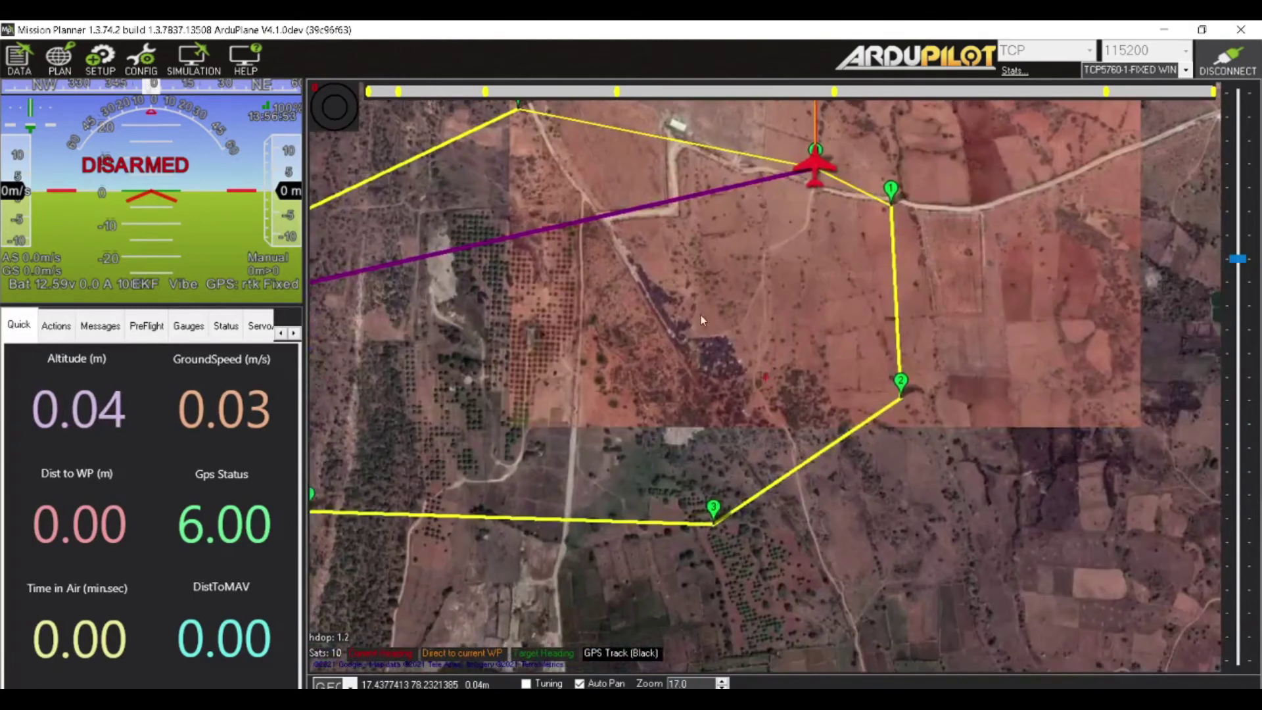
left_click_drag(594, 342, 833, 419)
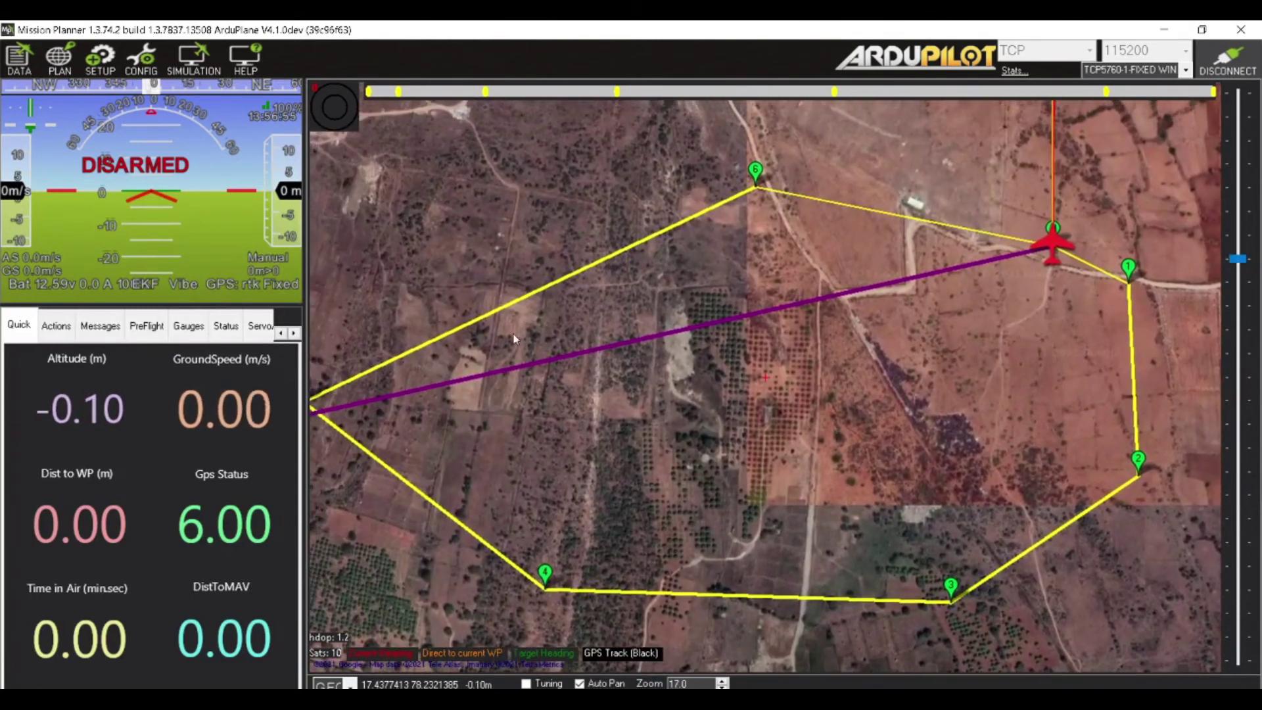
left_click(59, 58)
right_click(443, 291)
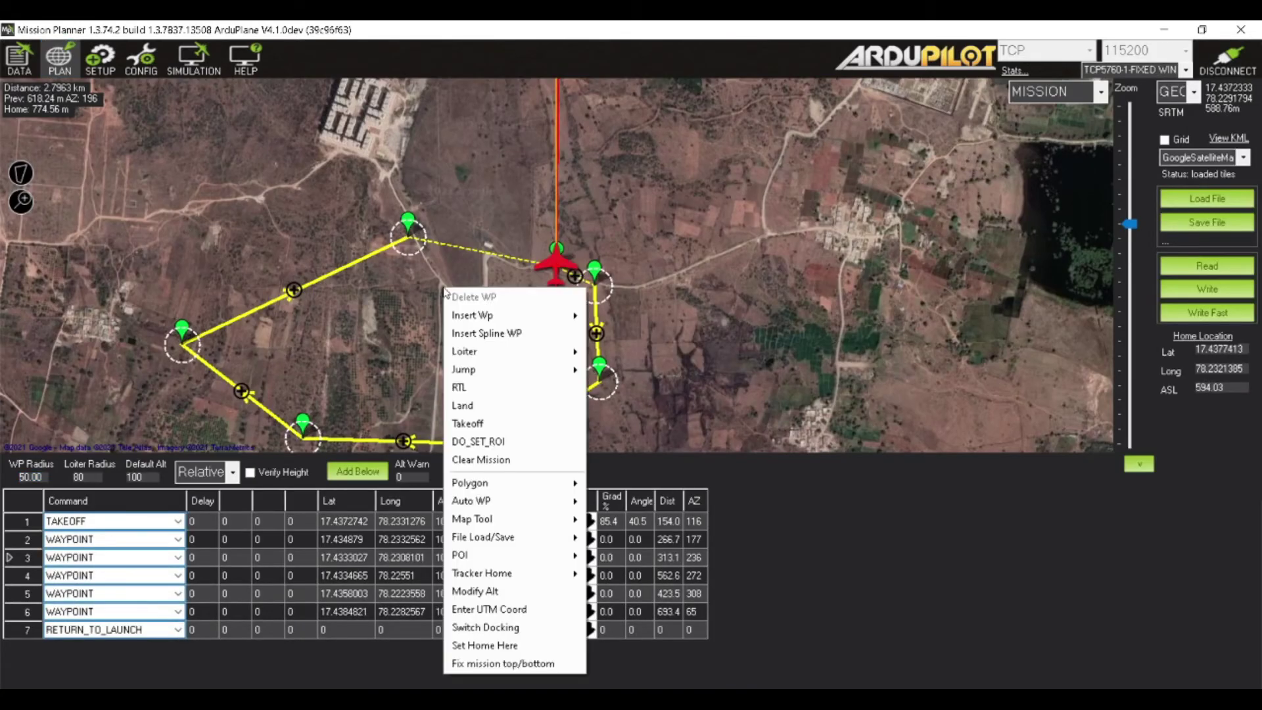
left_click(503, 463)
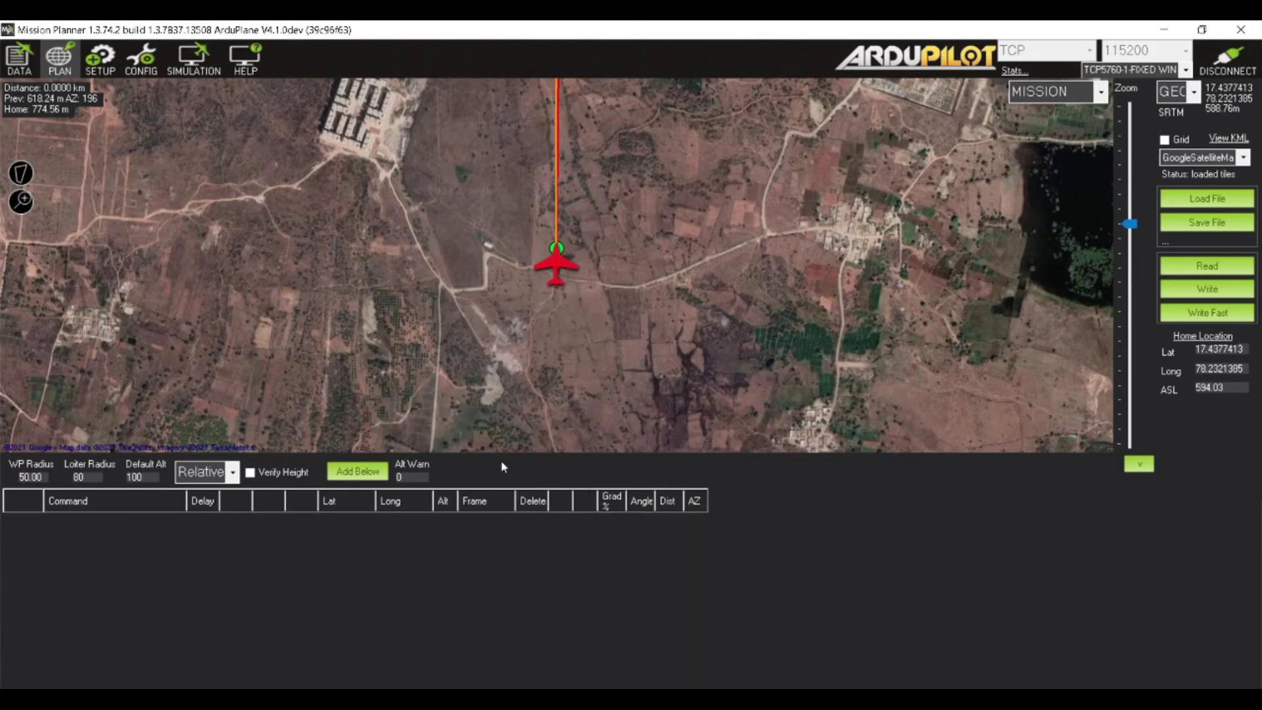
Enlarge the planning map by shrinking the mission command list and examine the area around the home location.
left_click_drag(813, 570, 791, 614)
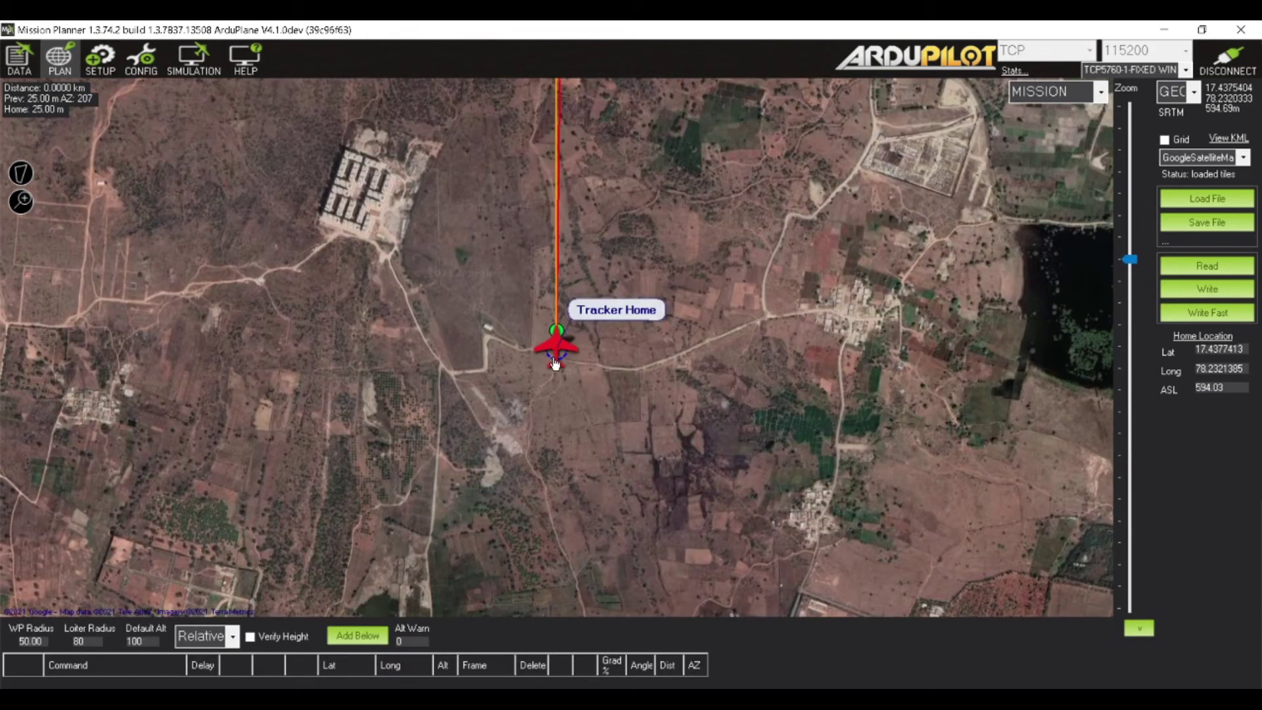
scroll(555, 363, "up", 5)
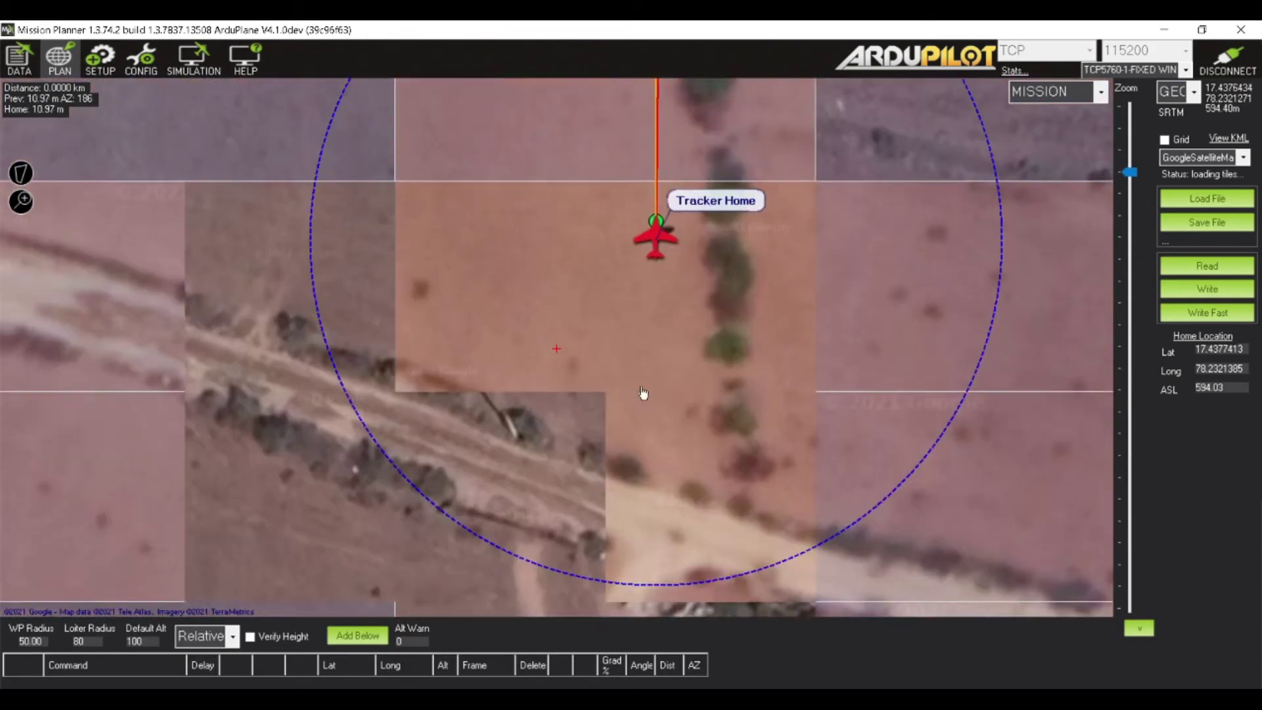
left_click_drag(643, 393, 641, 428)
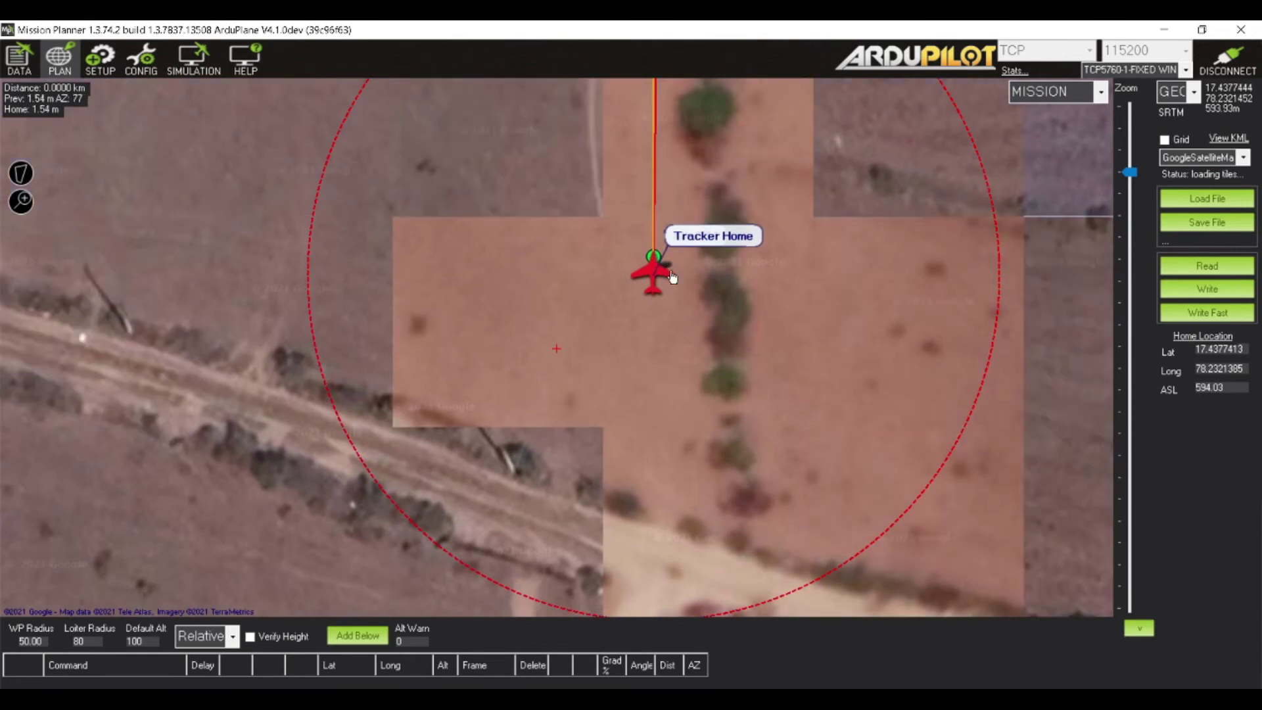
scroll(667, 283, "down", 3)
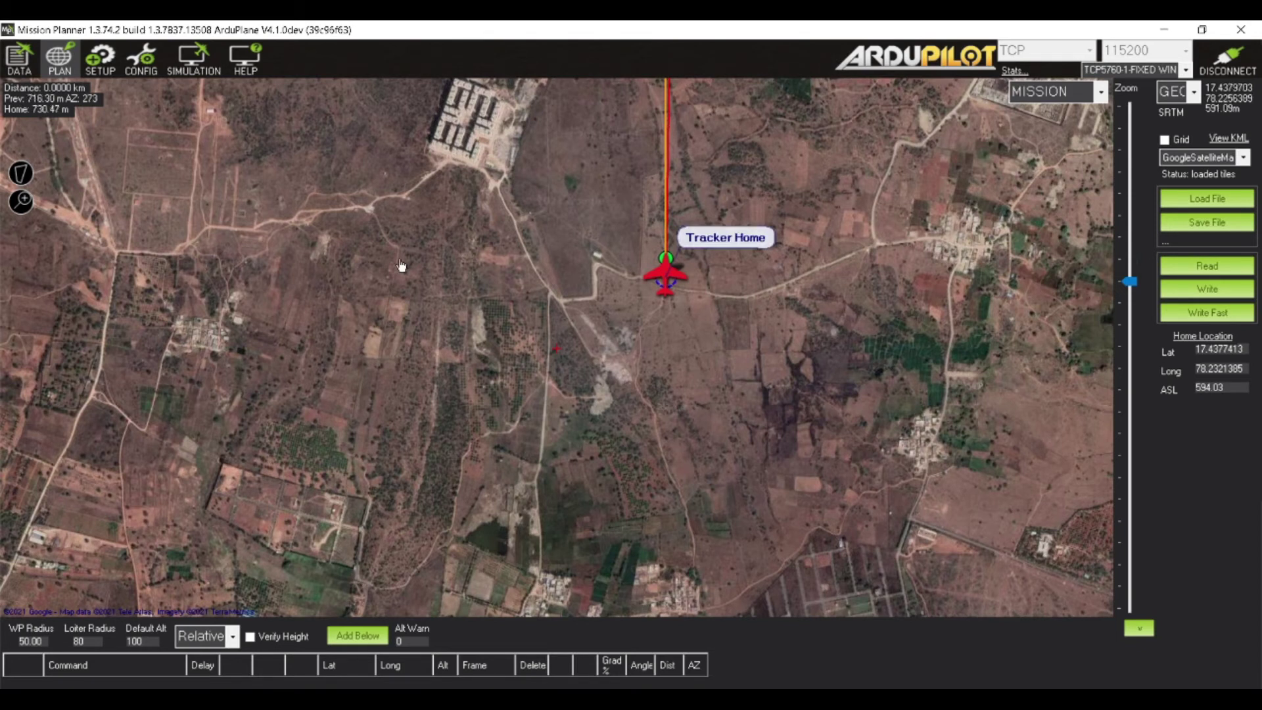
Draw a four-corner polygon over the fields just north of the home location.
left_click(28, 176)
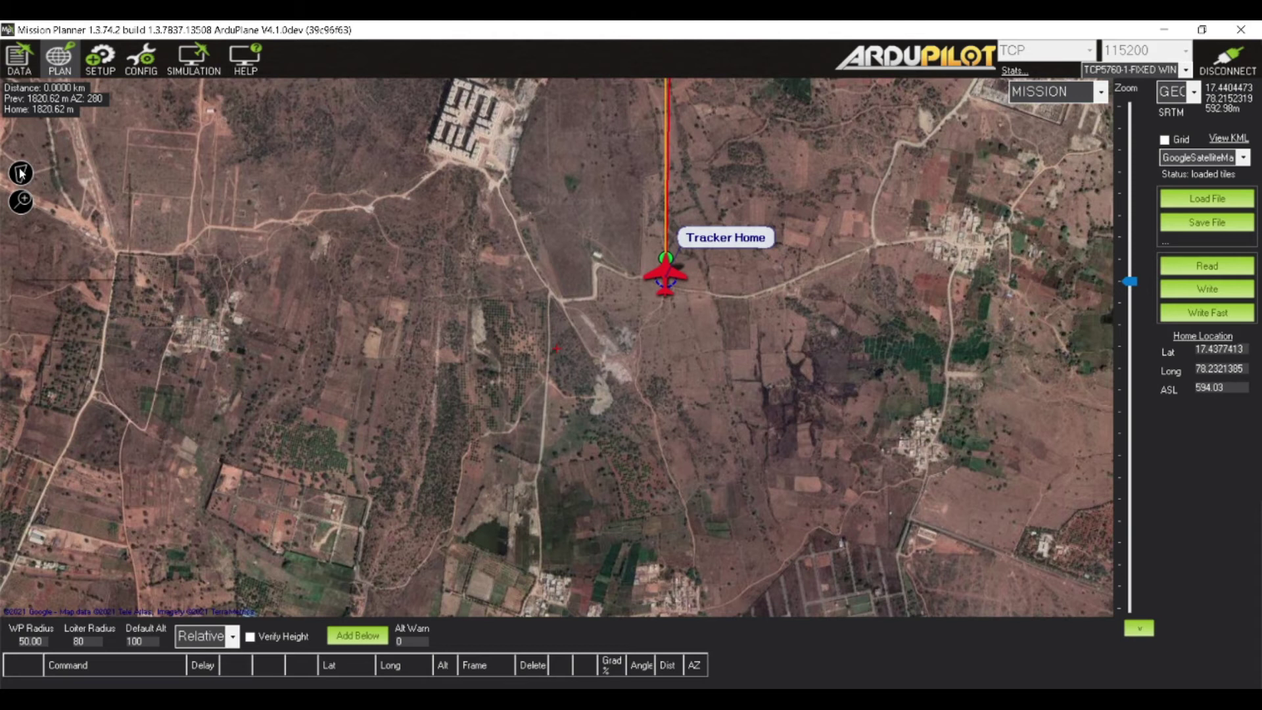
left_click(39, 180)
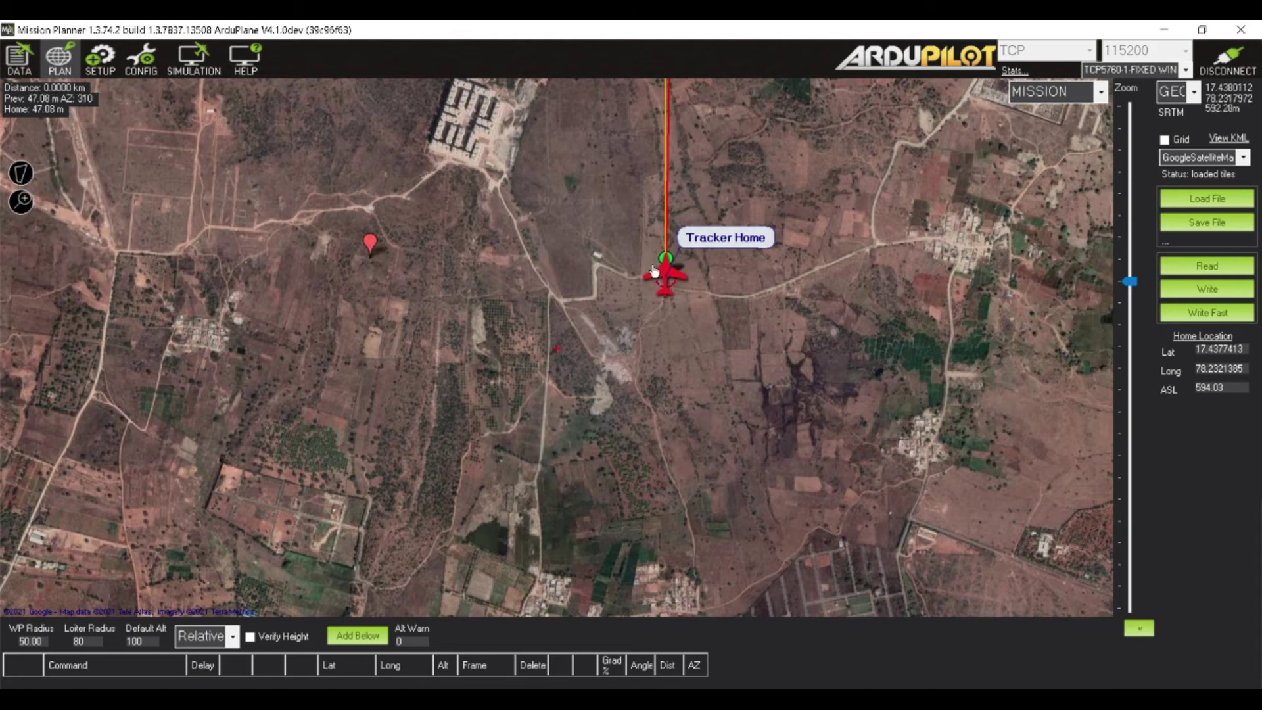
mouse_move(369, 246)
left_mouse_down()
mouse_move(581, 251)
mouse_move(609, 205)
mouse_move(612, 153)
left_mouse_up()
left_click(709, 147)
left_click(607, 255)
left_click(583, 221)
left_click_drag(610, 255, 858, 280)
scroll(656, 301, "up", 1)
left_click_drag(607, 228, 655, 284)
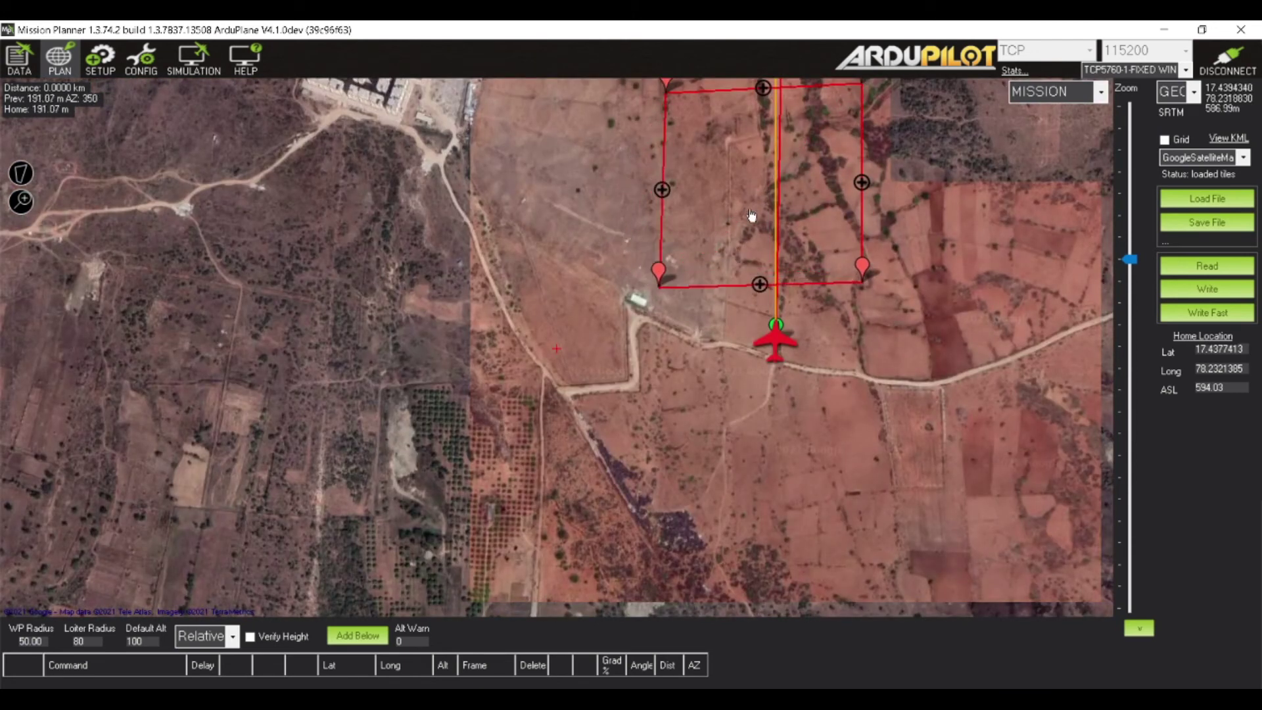
Open the Survey (Grid) planner for the polygon in a maximized window and set the flying speed to 17 m/s.
left_click_drag(831, 361, 803, 471)
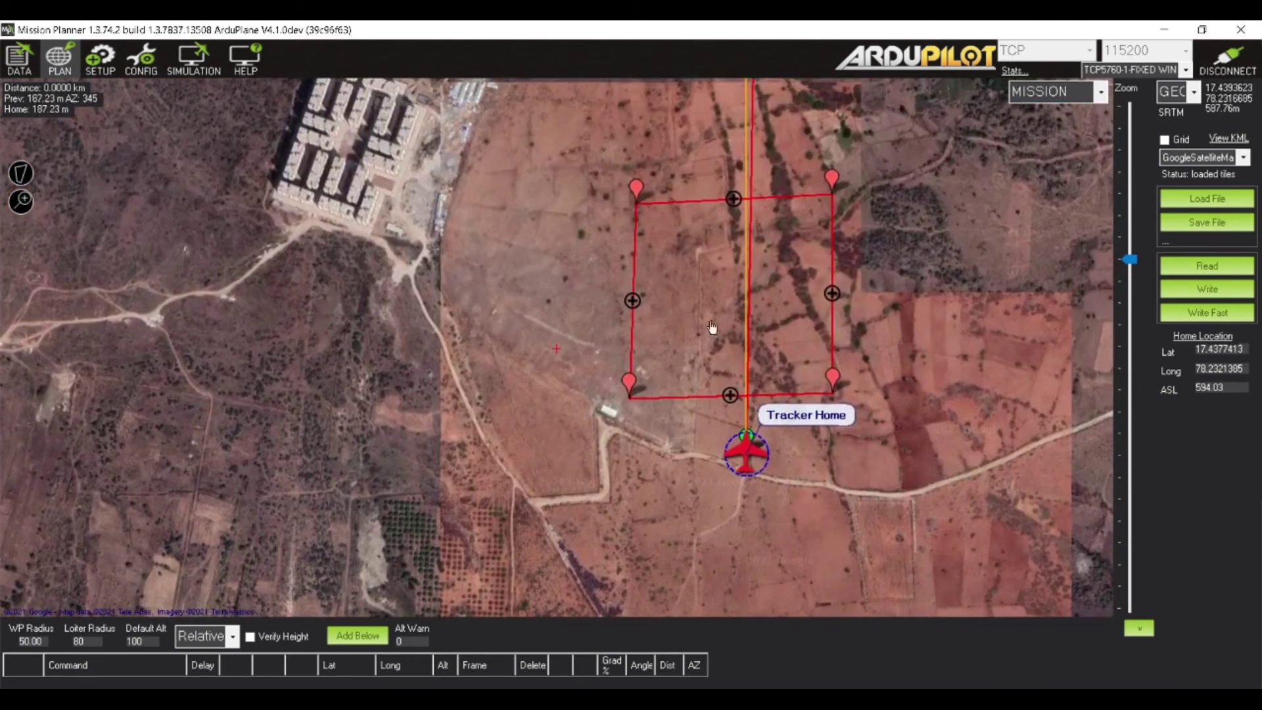
right_click(708, 299)
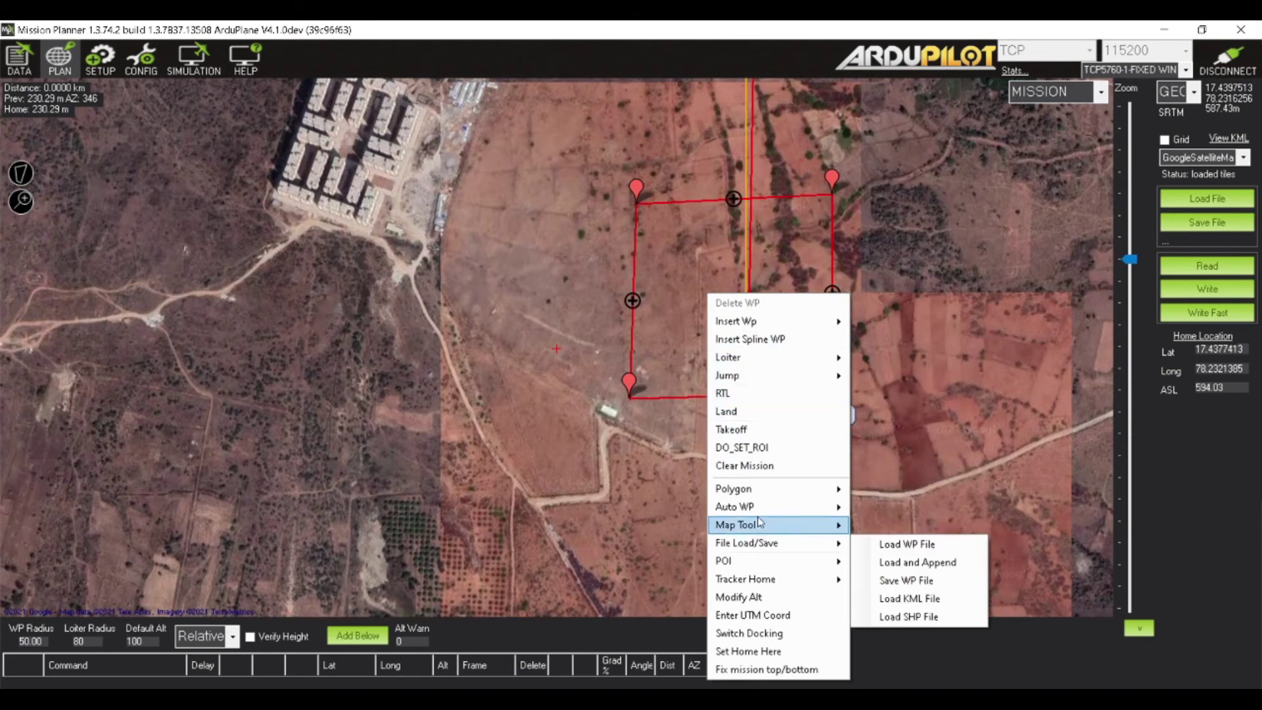
mouse_move(761, 514)
left_click(900, 599)
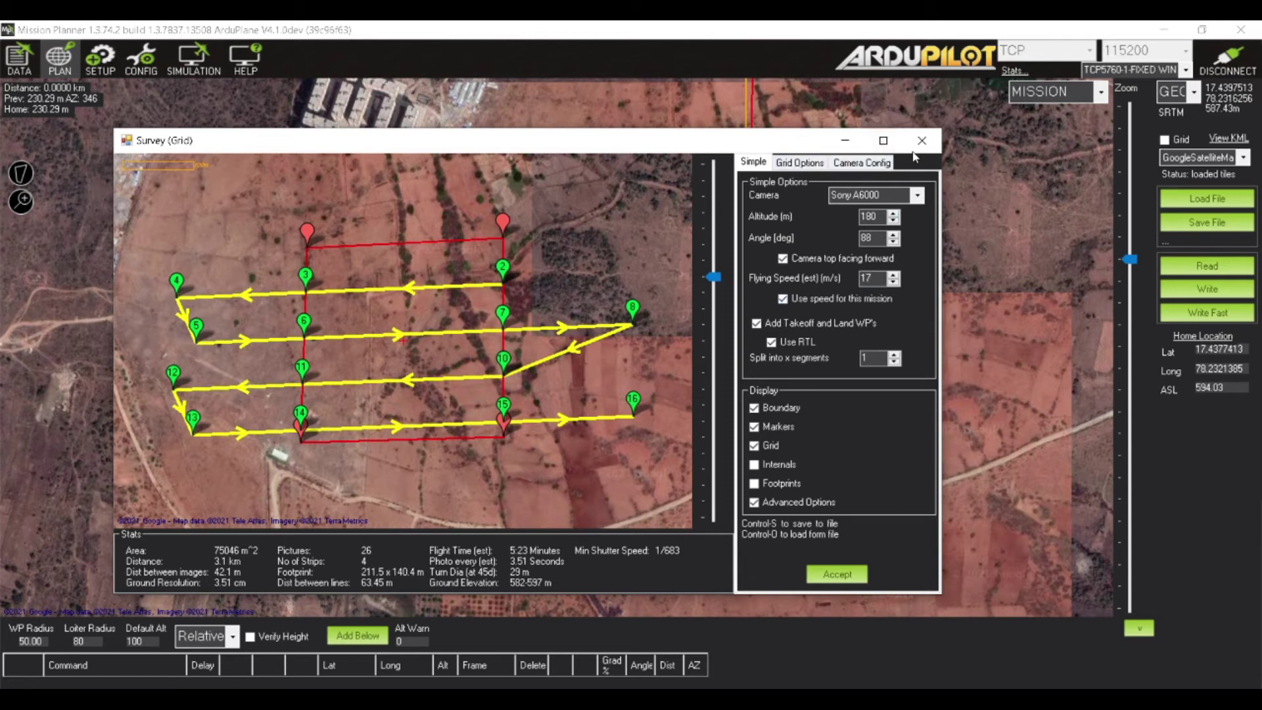
left_click(882, 140)
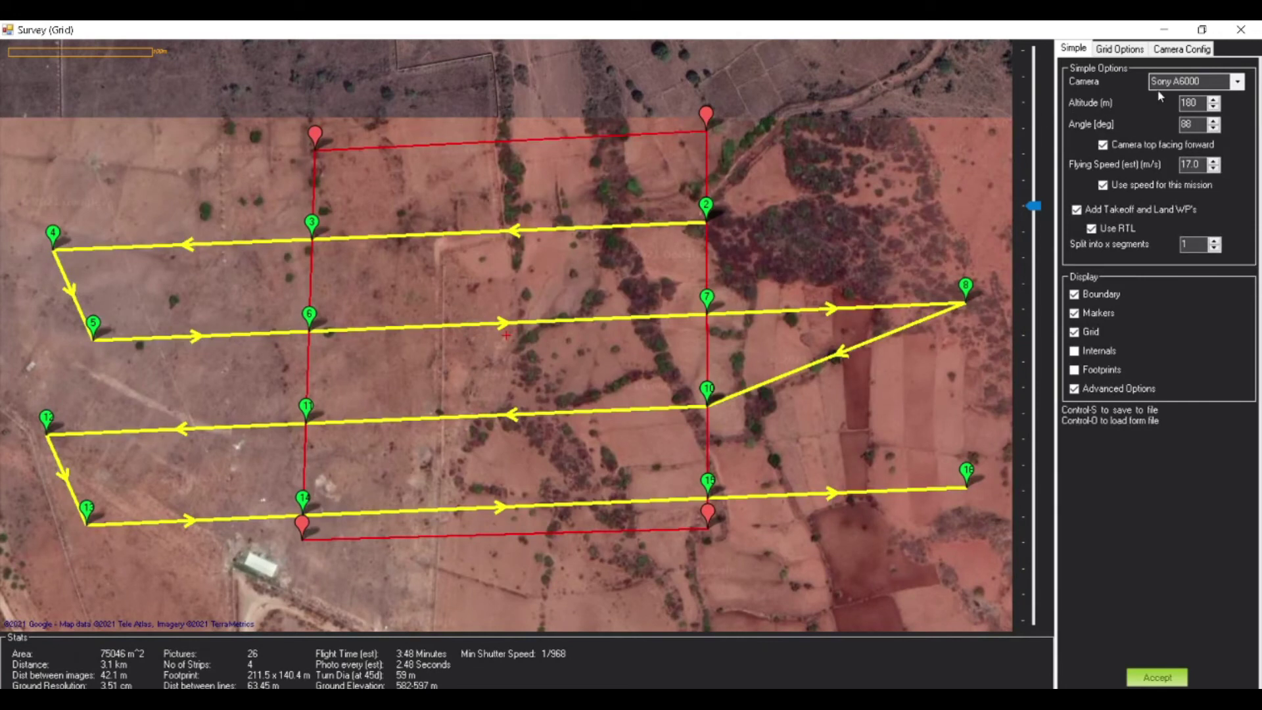
Review the survey's grid options and set the camera's focal length to 16 mm.
left_click(1115, 51)
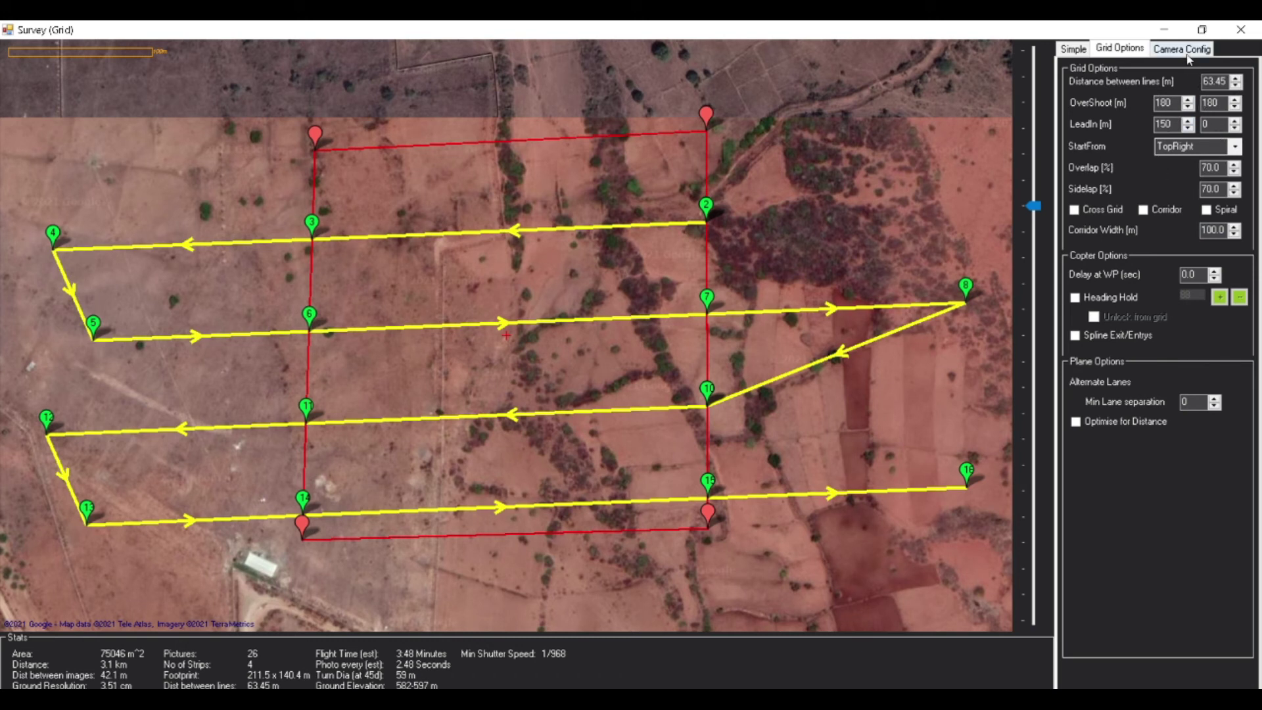
left_click(1188, 59)
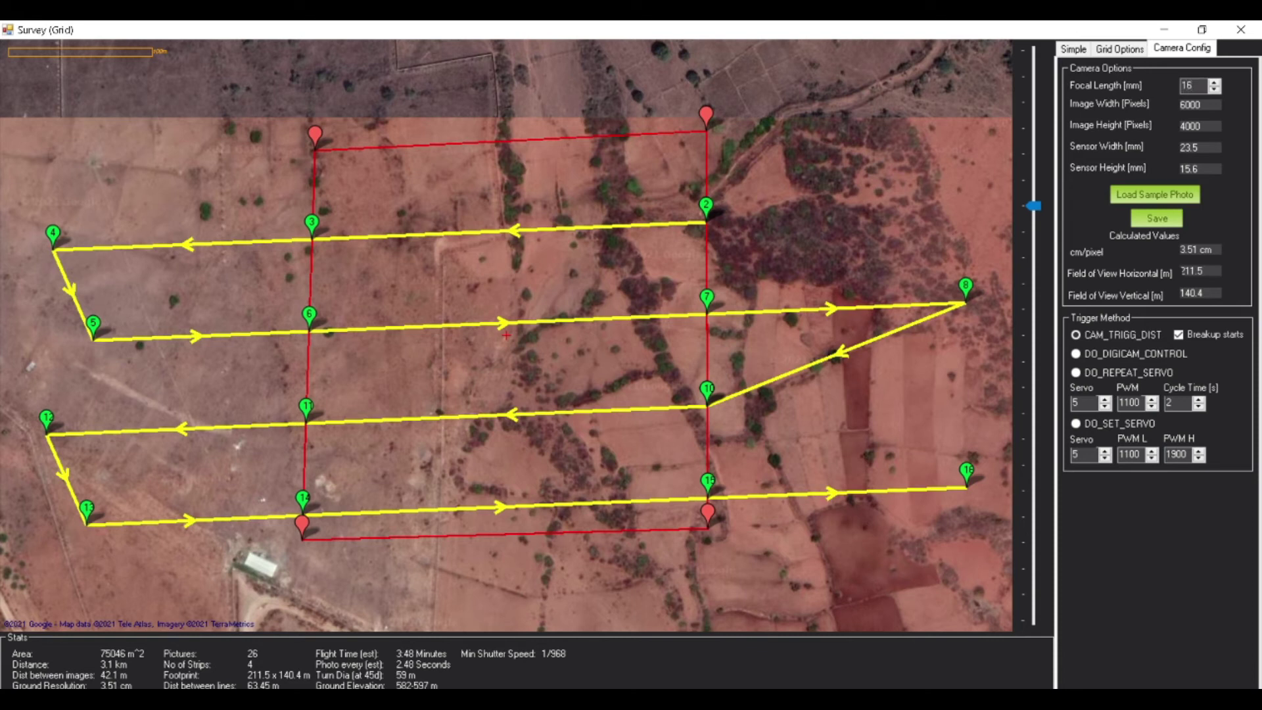
key("Return")
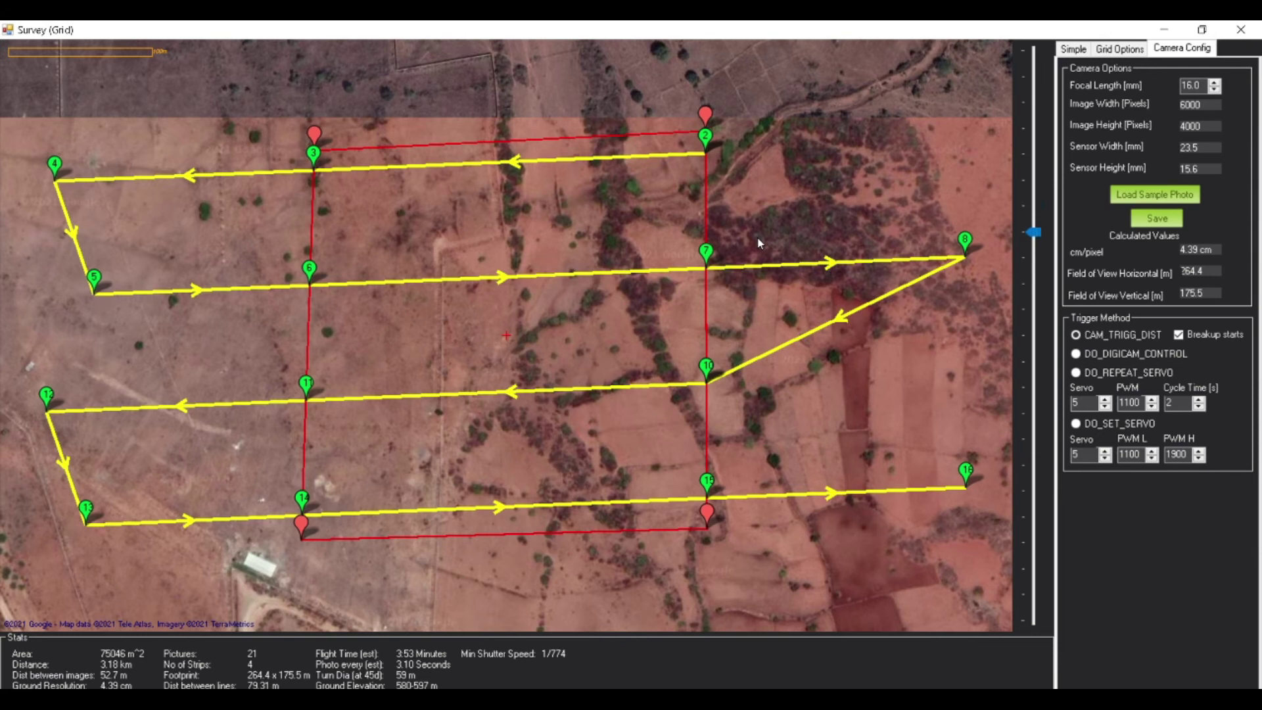
Check the survey grid's extent on the map and accept it to generate the mission waypoints.
scroll(759, 243, "down", 2)
scroll(775, 306, "up", 1)
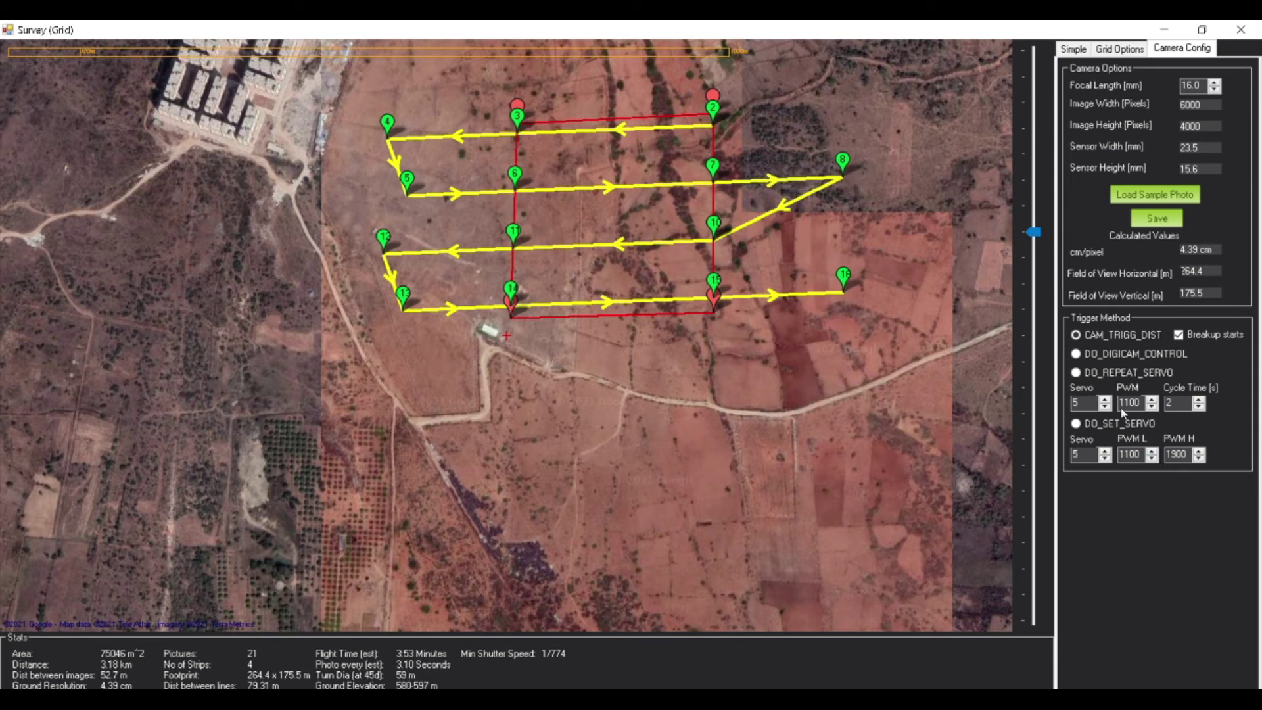
left_click(1073, 49)
left_click(1146, 677)
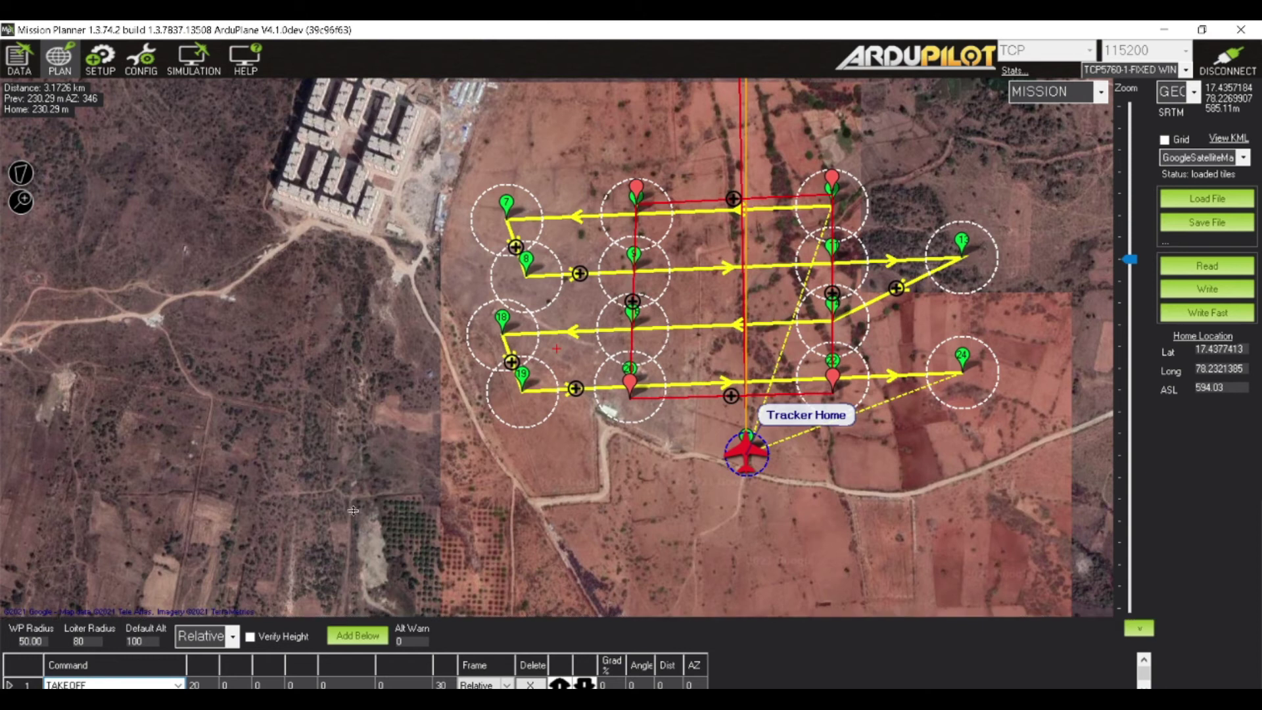
Enlarge the mission command list, review the commands from TAKEOFF to RETURN_TO_LAUNCH, and shrink the list again.
left_click_drag(353, 509, 349, 450)
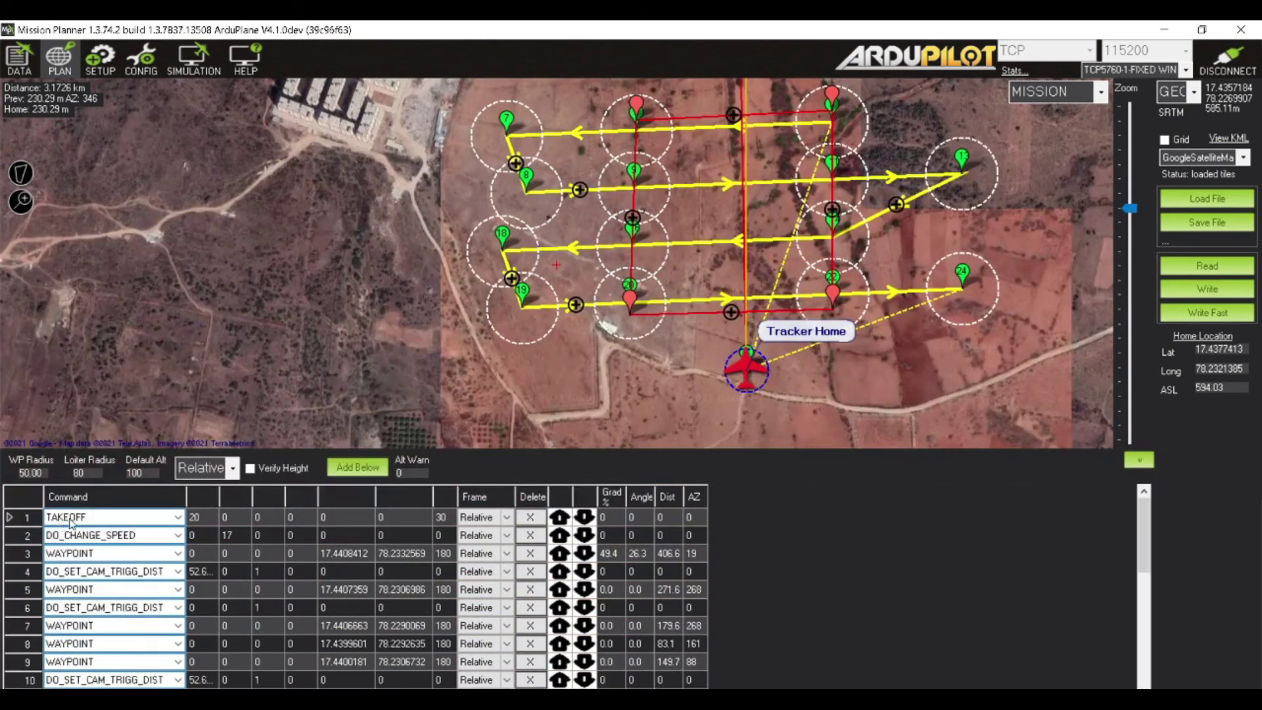
scroll(153, 583, "down", 5)
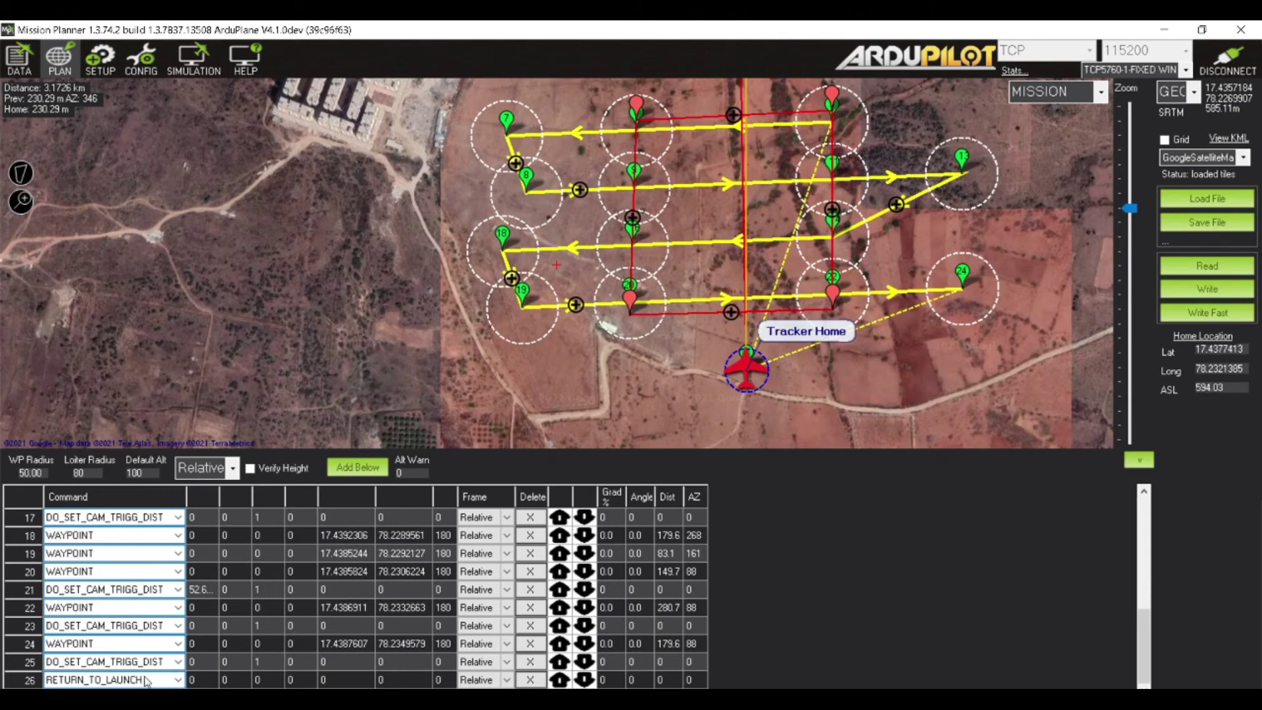
scroll(186, 572, "up", 5)
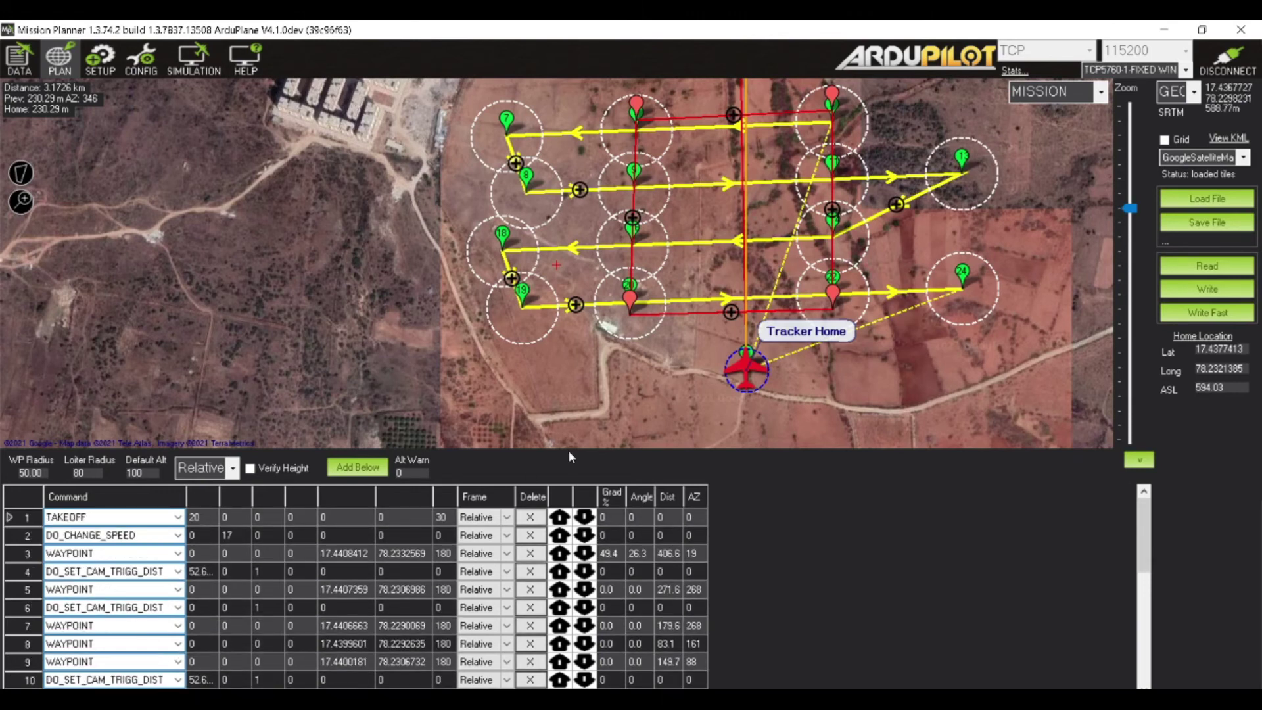
left_click_drag(569, 451, 543, 606)
Write the survey mission to the plane and read it back, resetting home to the loaded coordinates.
left_click(1187, 295)
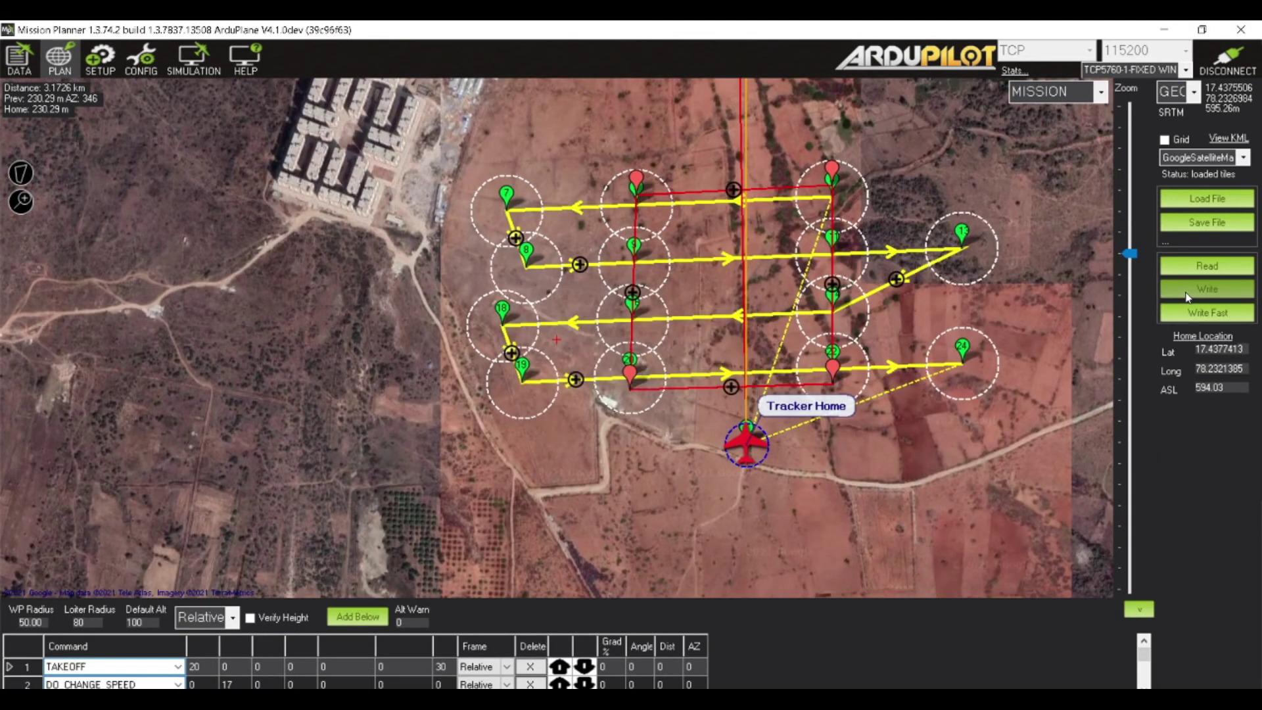
left_click(1190, 272)
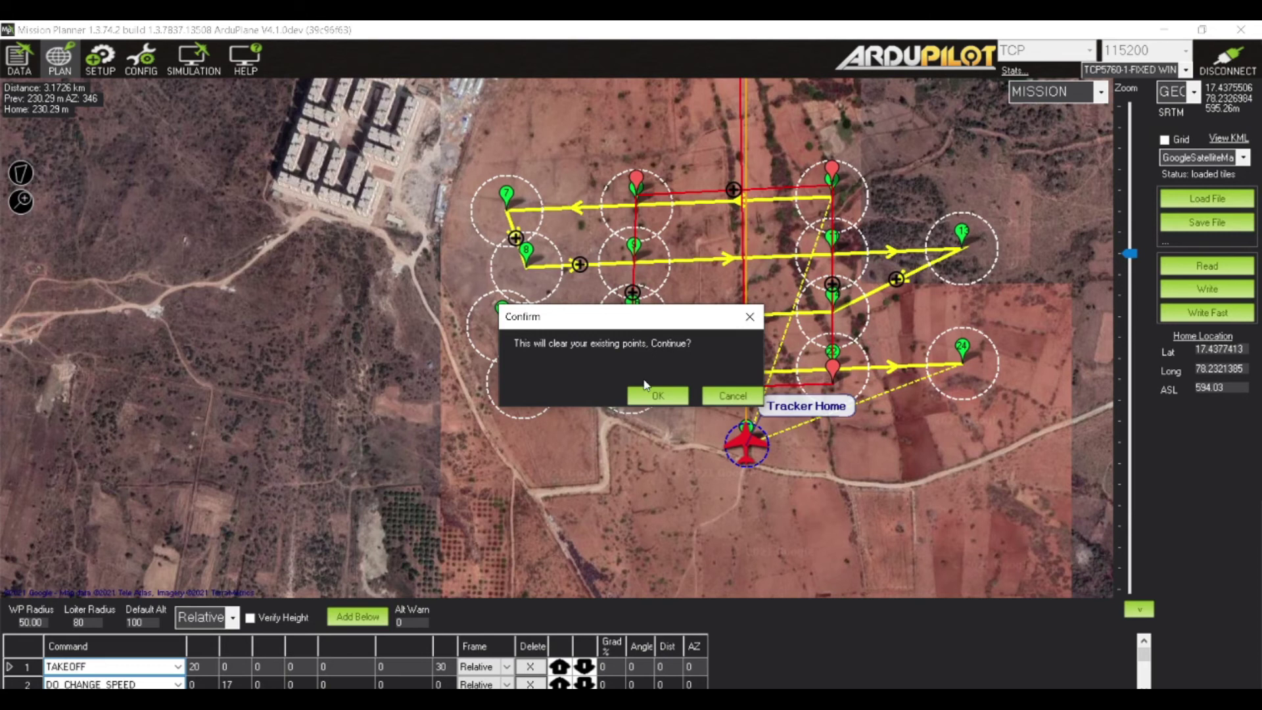
left_click(658, 397)
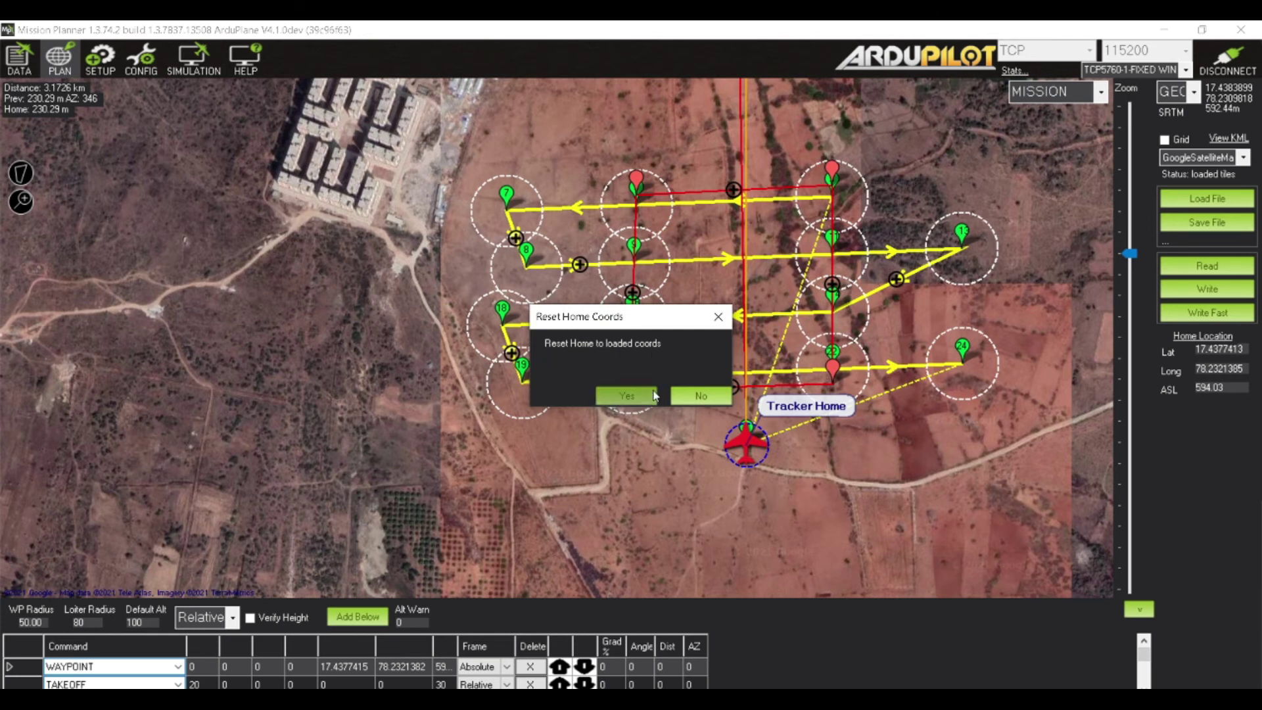
left_click(626, 395)
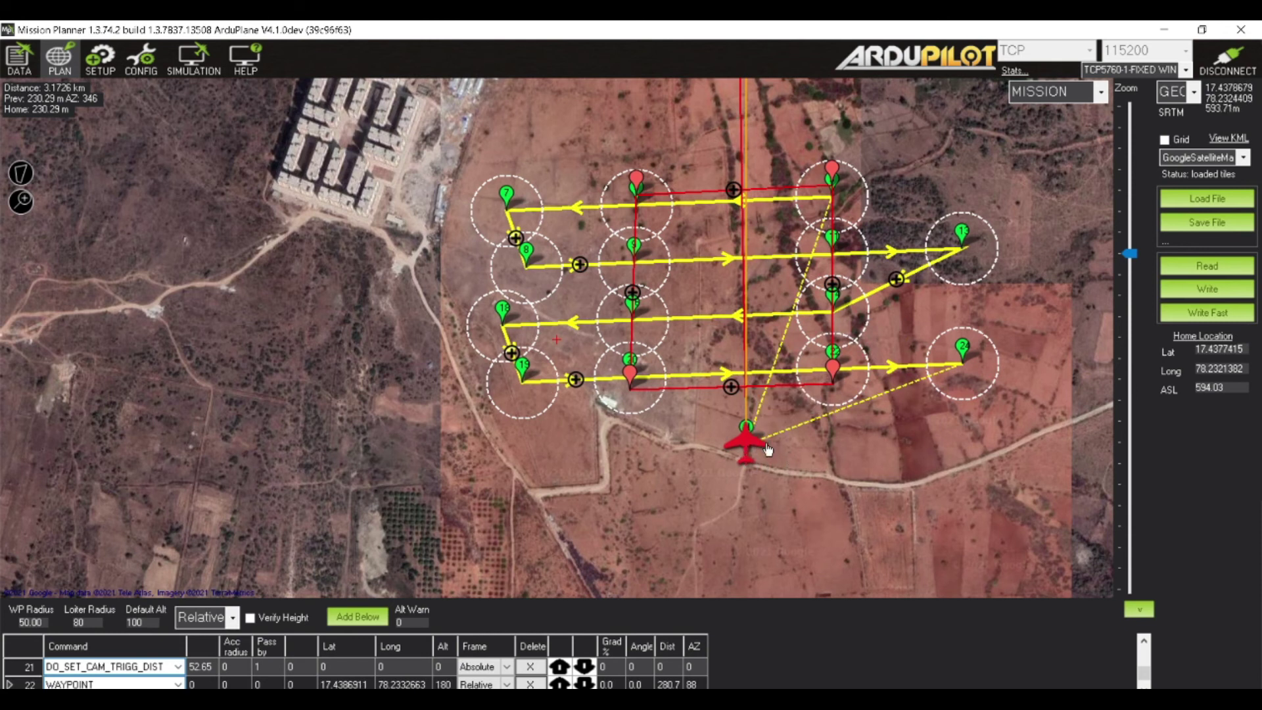
Arm the simulated plane from the flight data view and start the survey with the Mission_Start action.
left_click(18, 73)
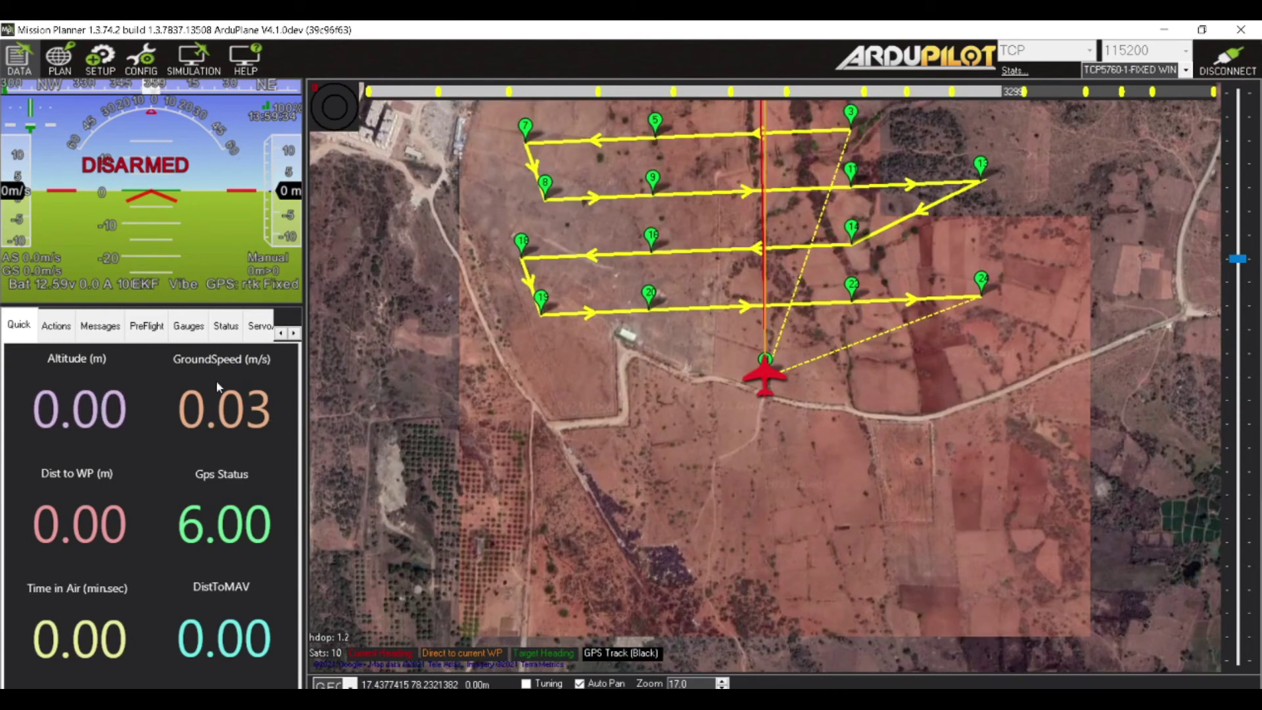
left_click(58, 328)
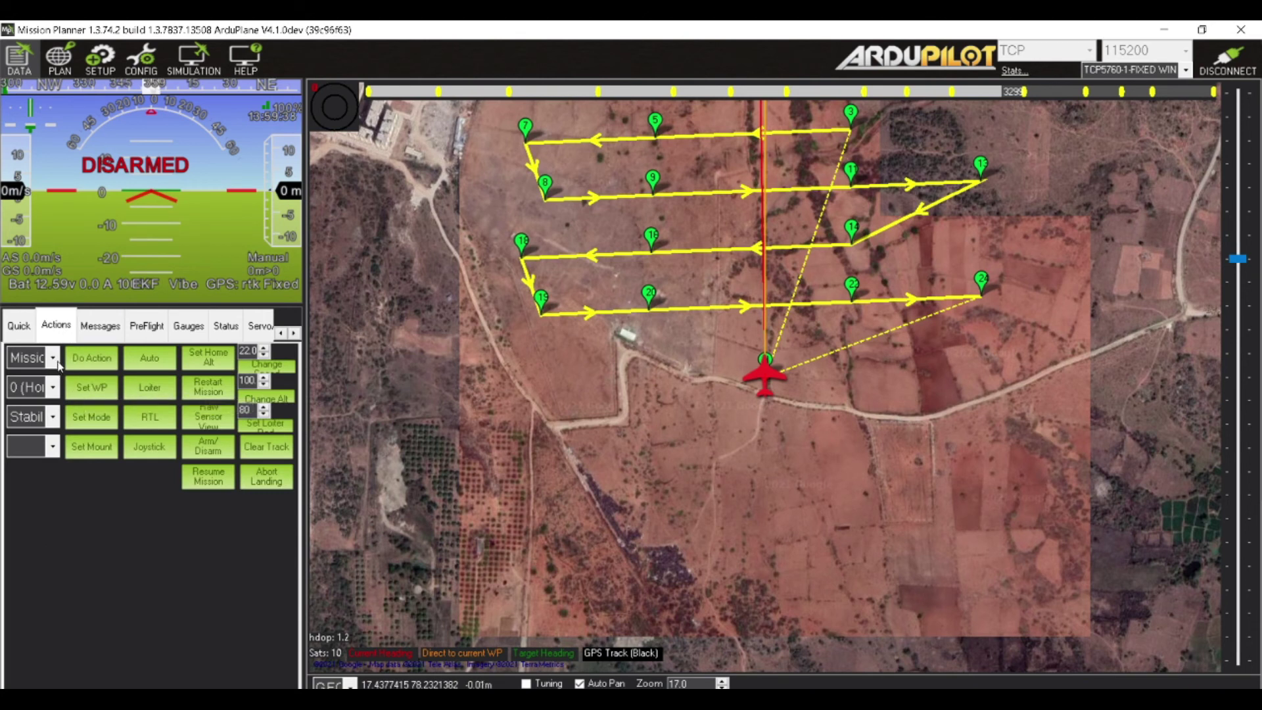
left_click(215, 453)
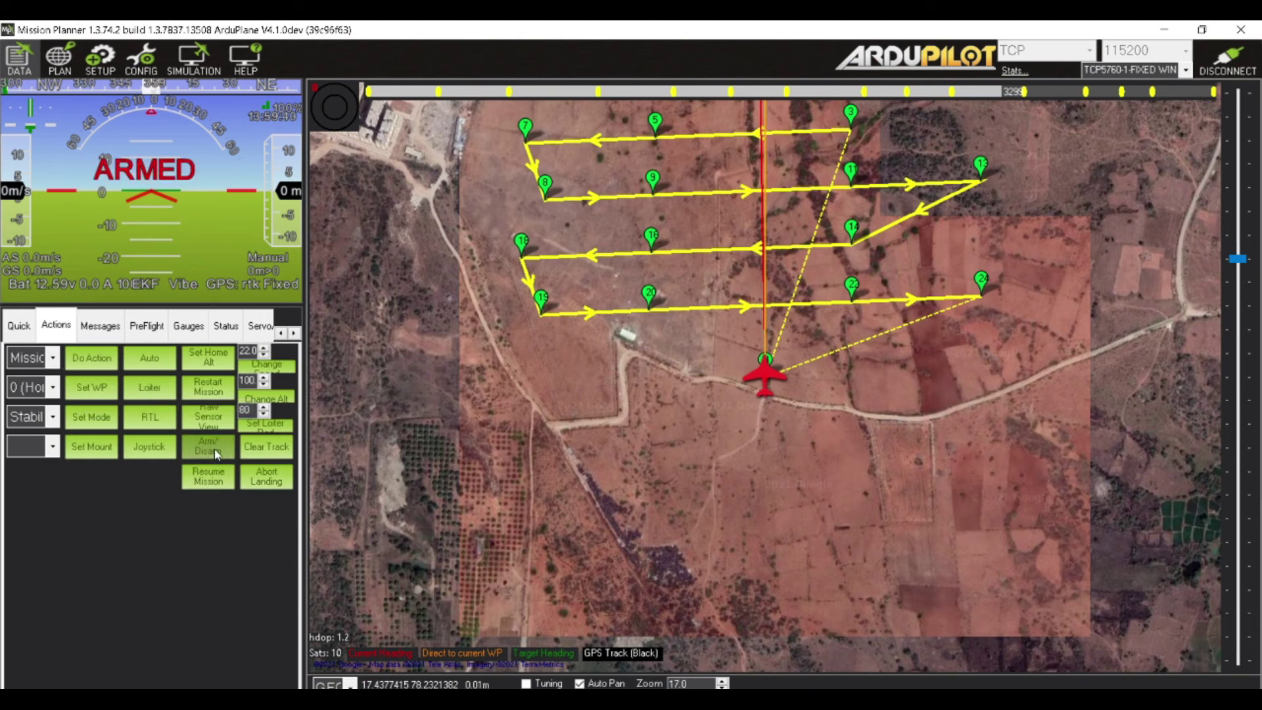
left_click(53, 358)
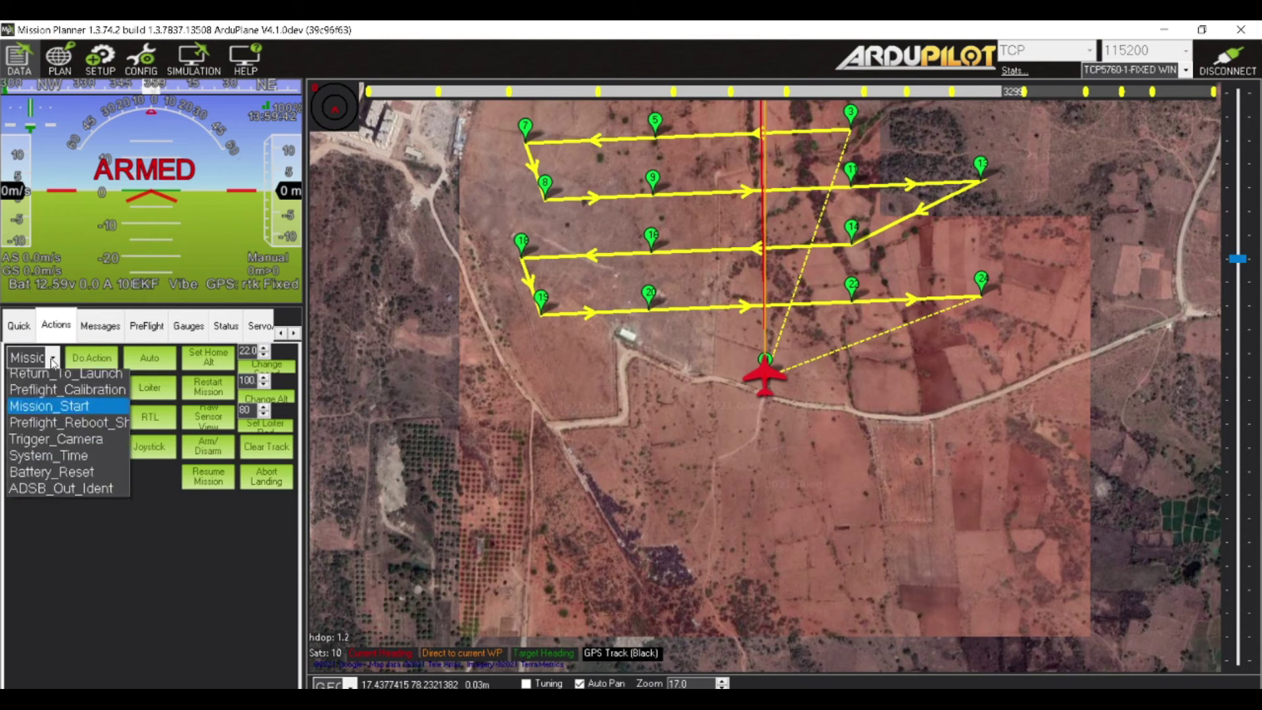
left_click(58, 429)
left_click(92, 358)
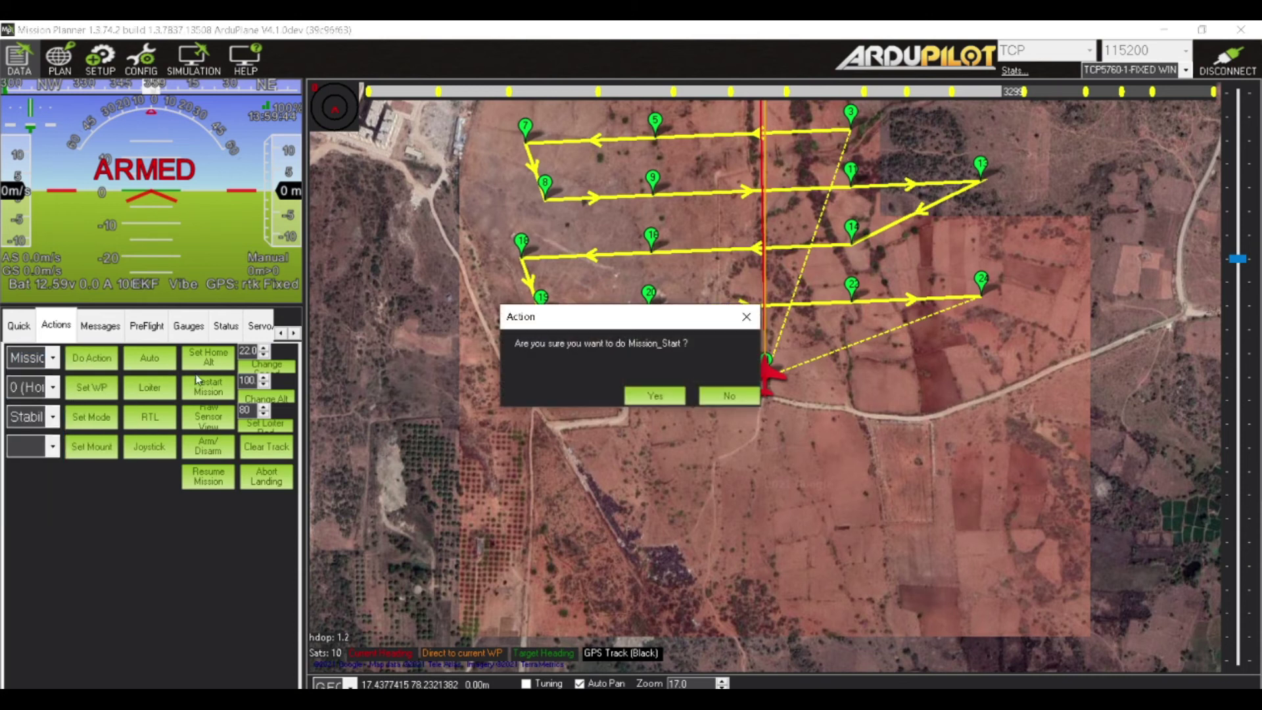
left_click(653, 395)
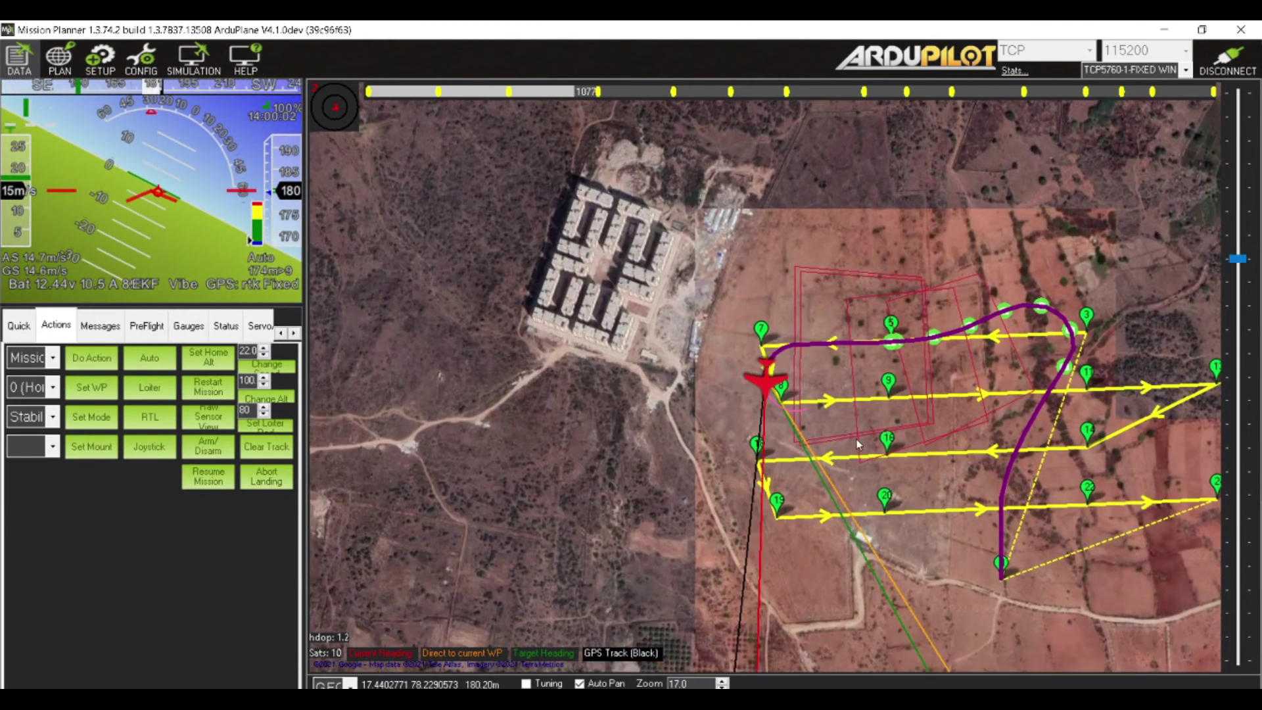
Follow the plane along the survey lines on the flight map and show its quick telemetry values.
scroll(846, 396, "up", 2)
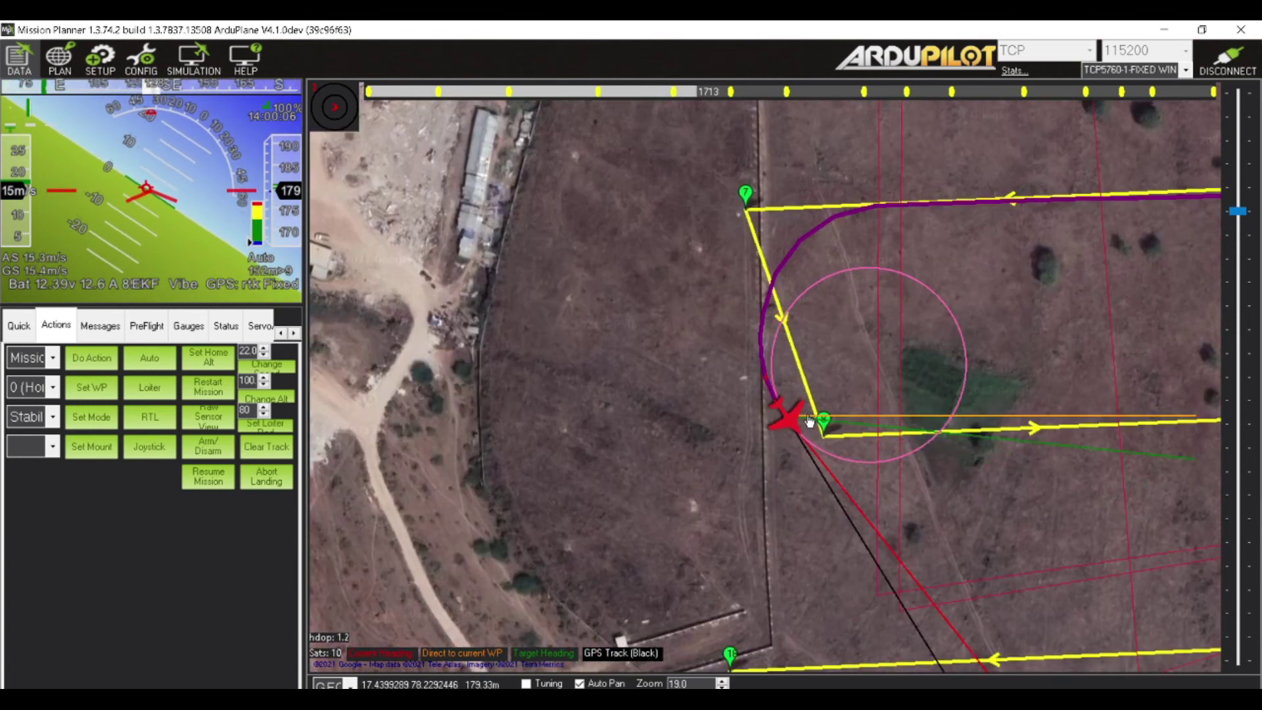
scroll(808, 441, "down", 2)
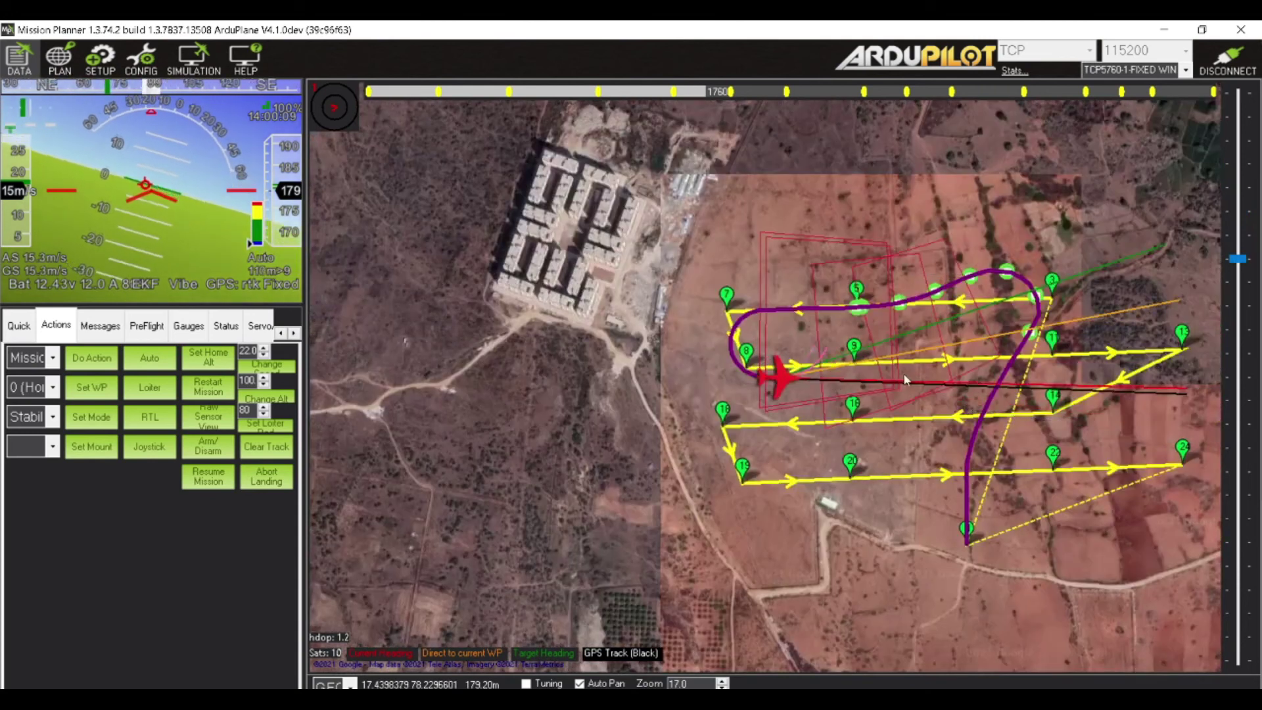
mouse_move(917, 290)
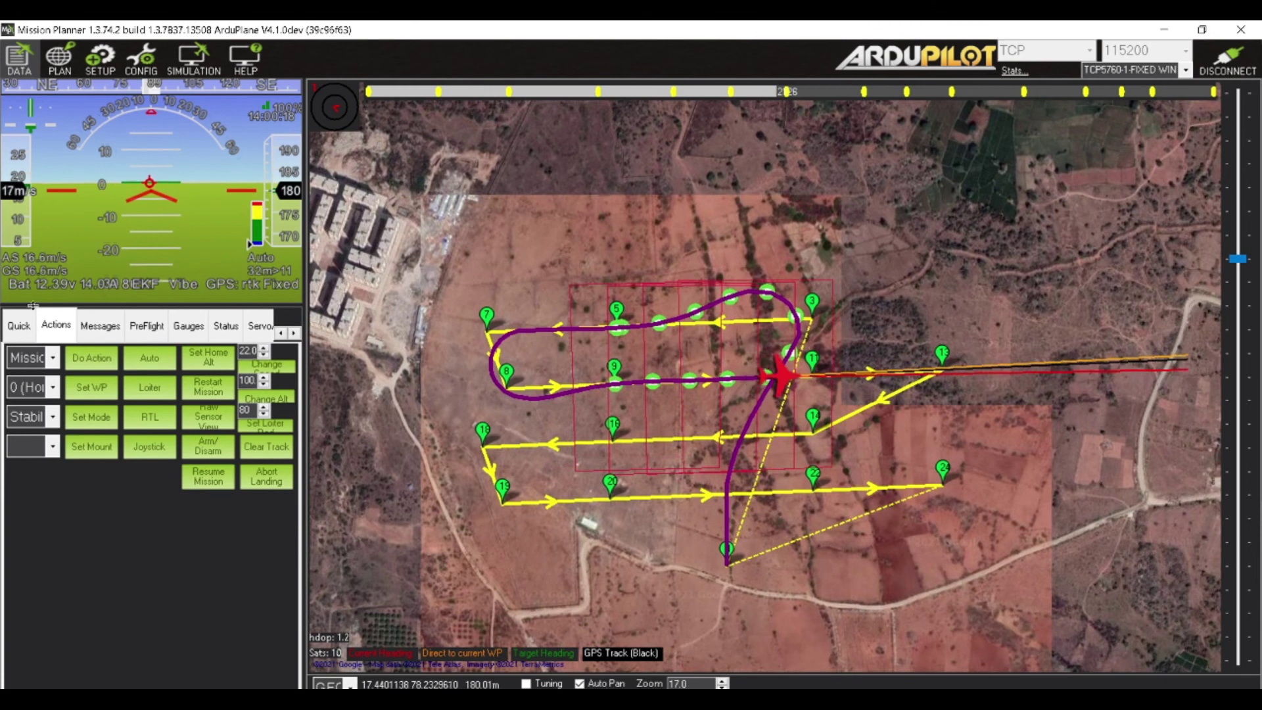
left_click(16, 329)
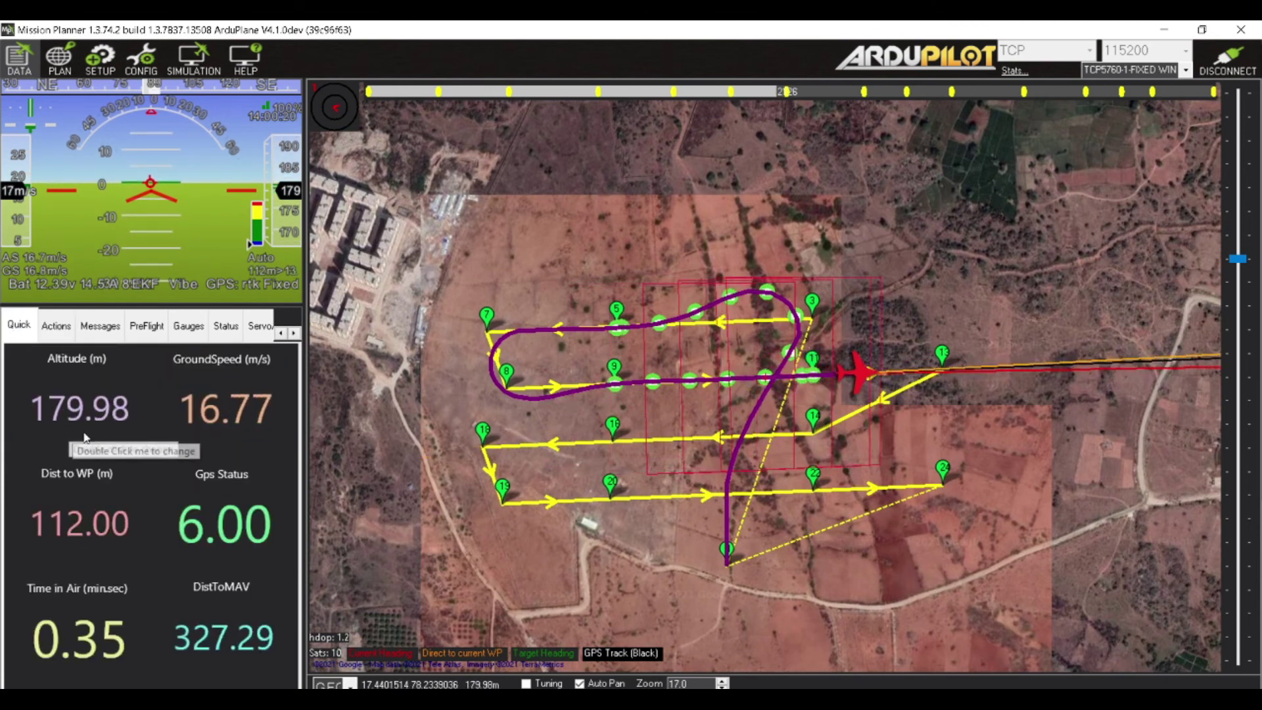